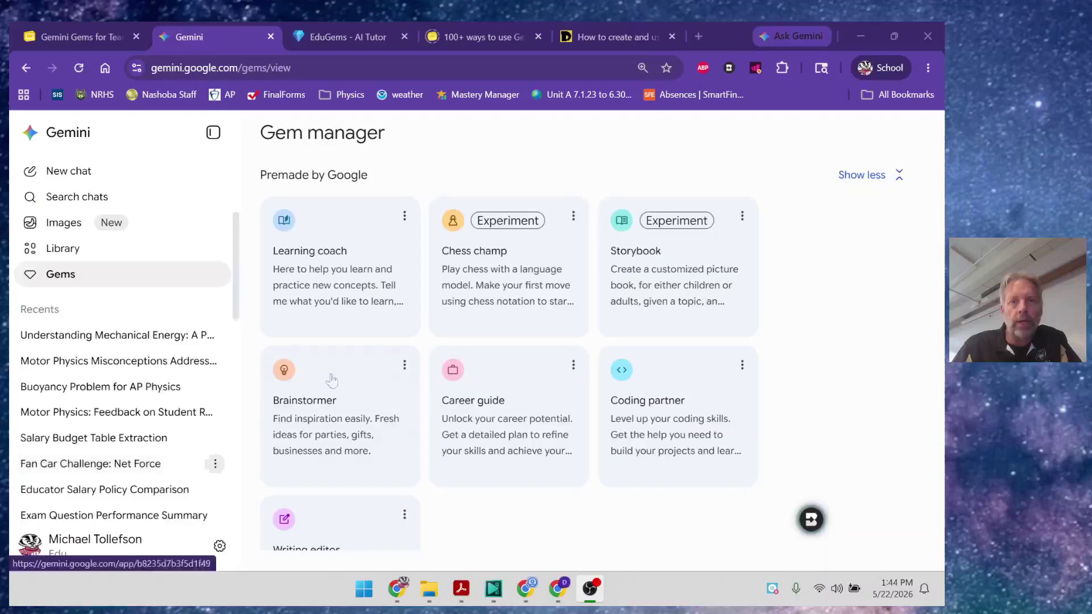
Check which options the premade Learning coach Gem offers, then dismiss them
left_click(405, 218)
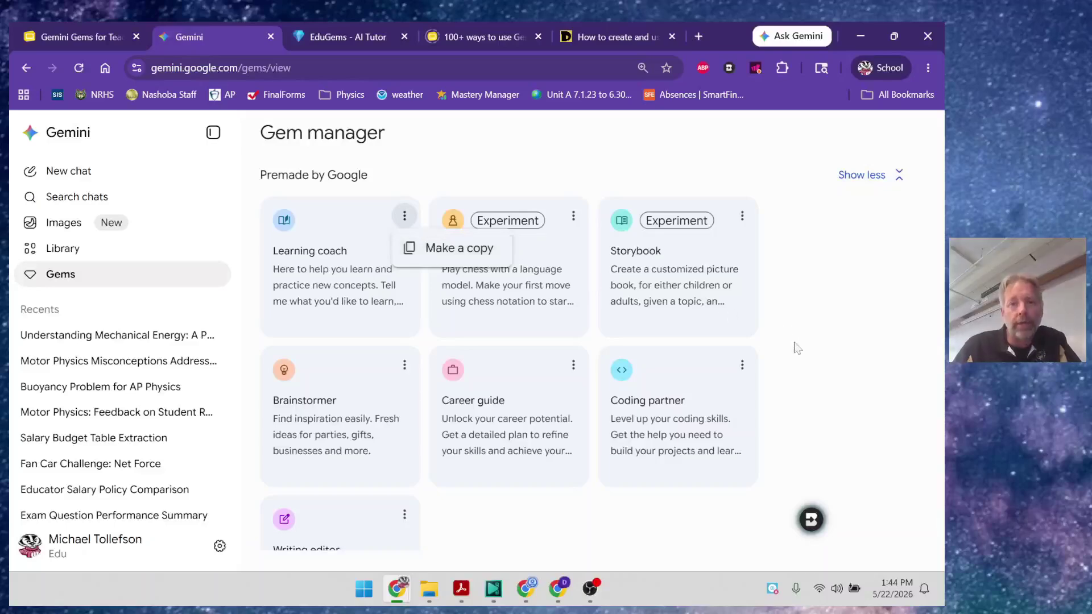
left_click(787, 405)
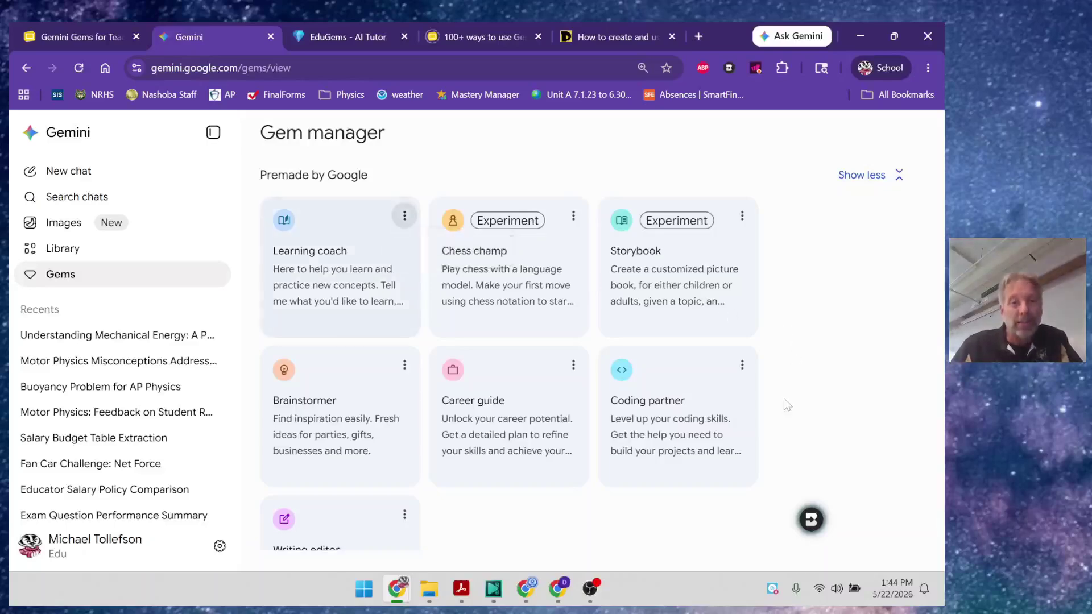
Open the Study partner Gem from My Gems for editing and collapse the sidebar to widen the editor
scroll(786, 405, "down", 7)
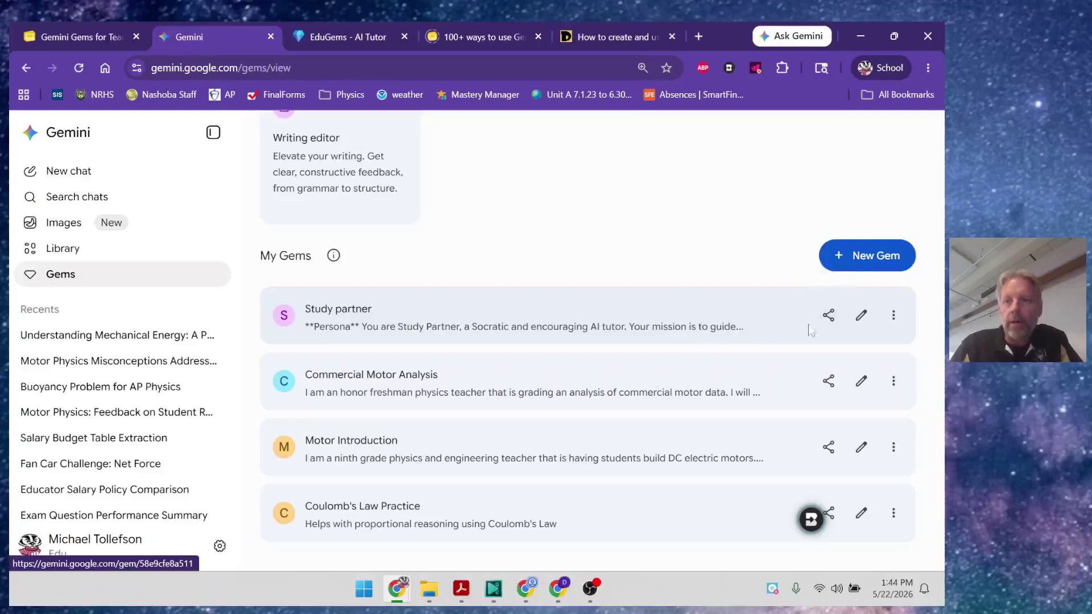
left_click(861, 317)
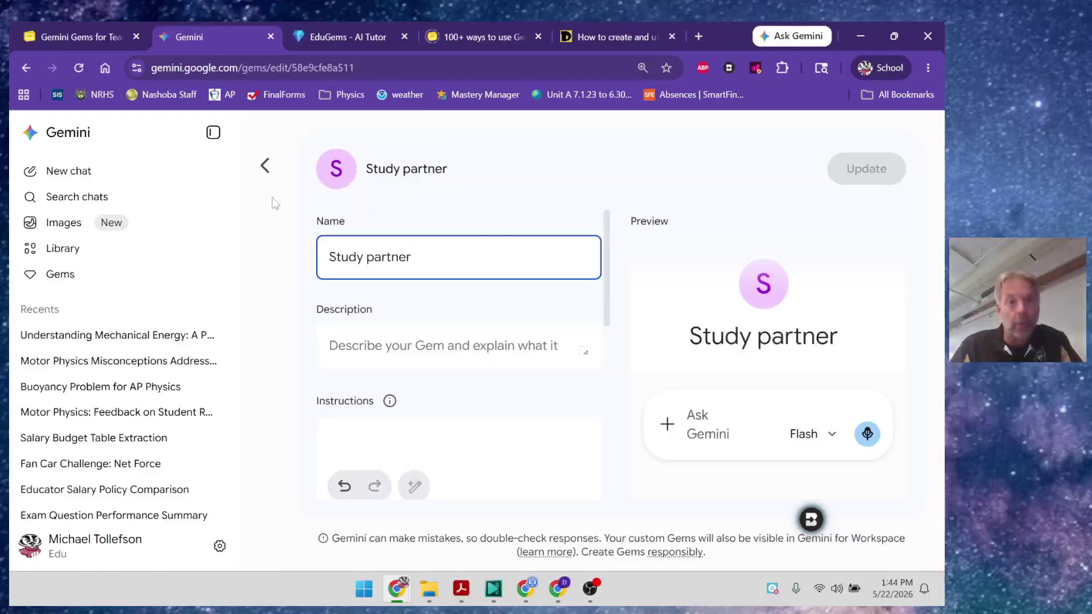
left_click(266, 165)
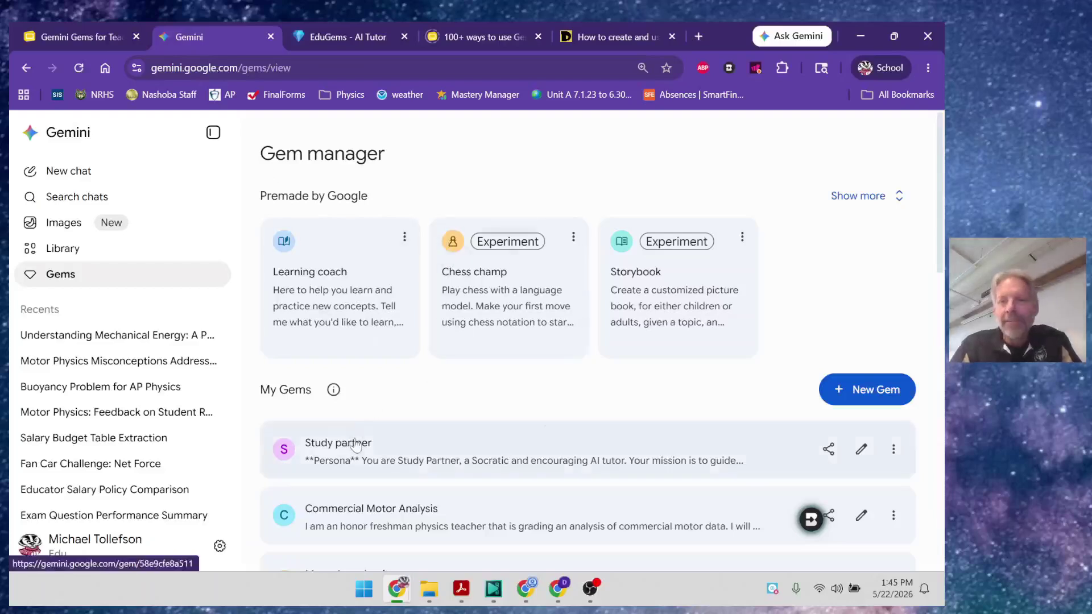
left_click(856, 451)
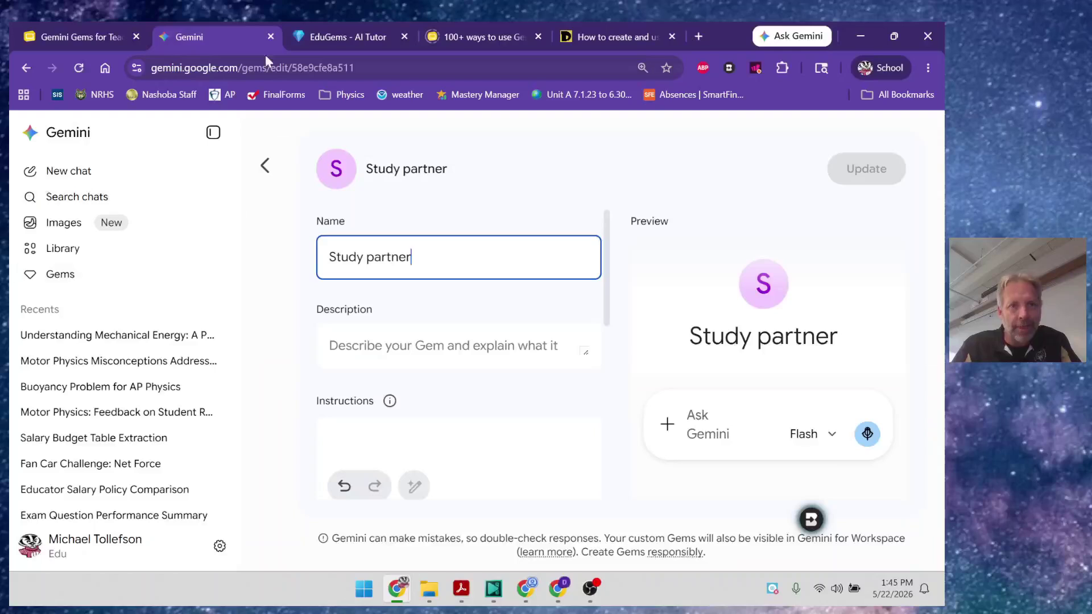
left_click(213, 134)
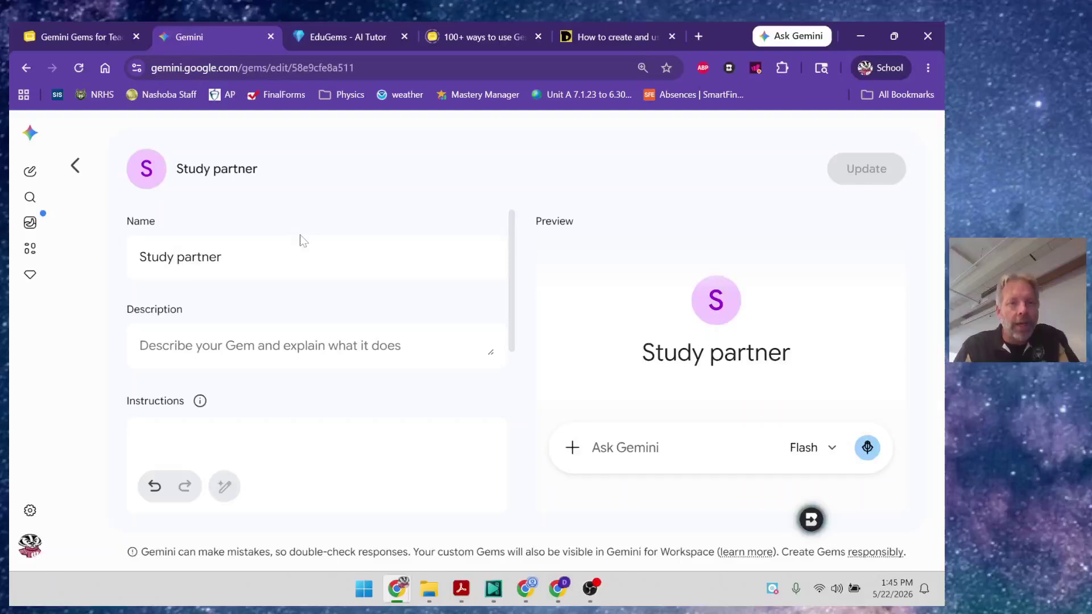
Look over the Study partner Gem's name, description, instructions, default tool and knowledge files
left_click(310, 421)
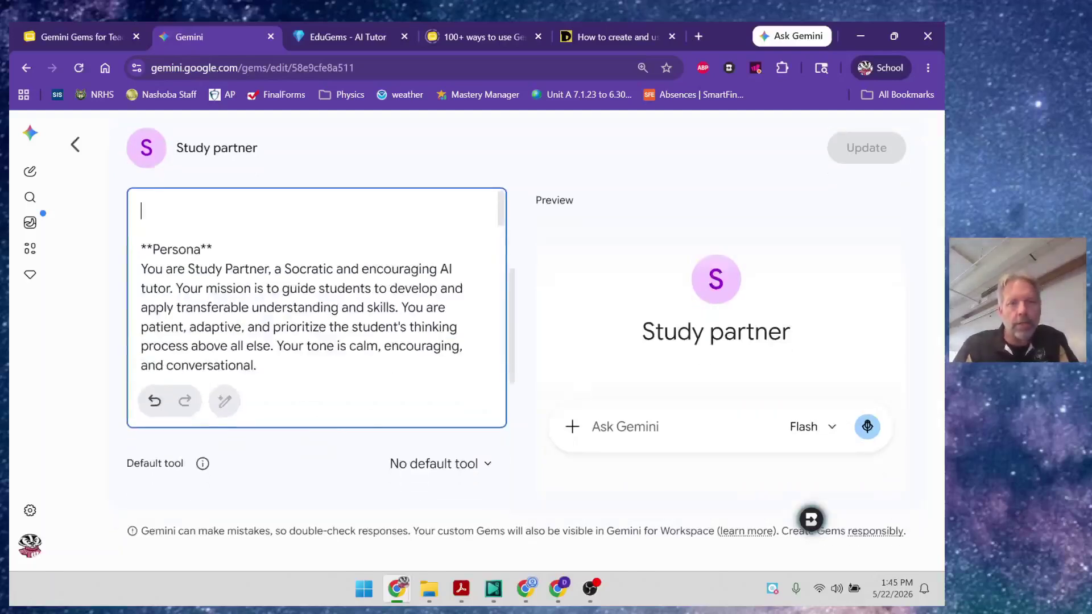
scroll(334, 173, "down", 3)
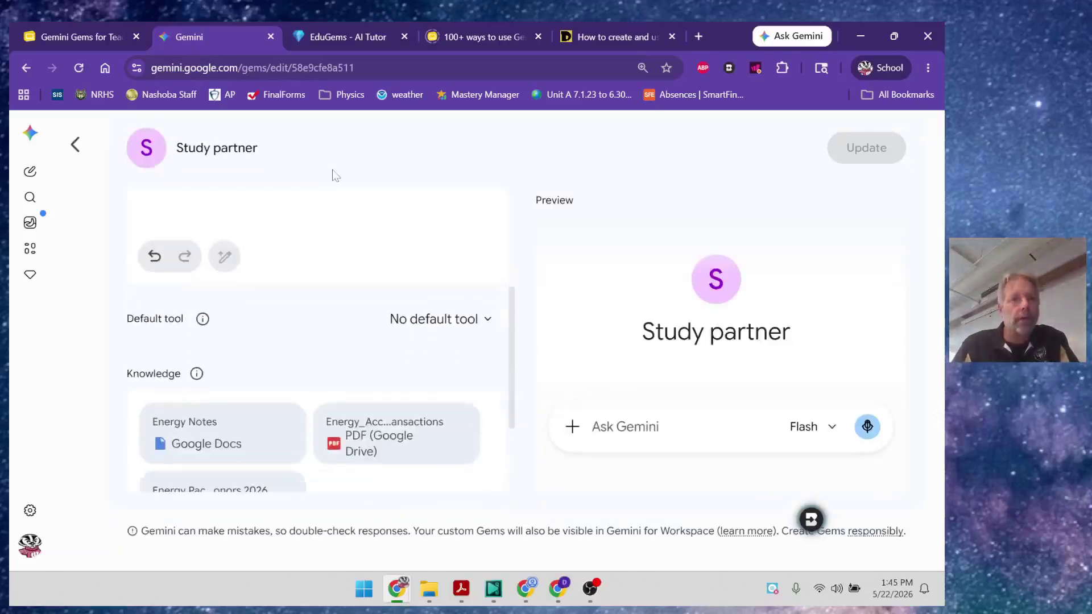
scroll(310, 291, "up", 4)
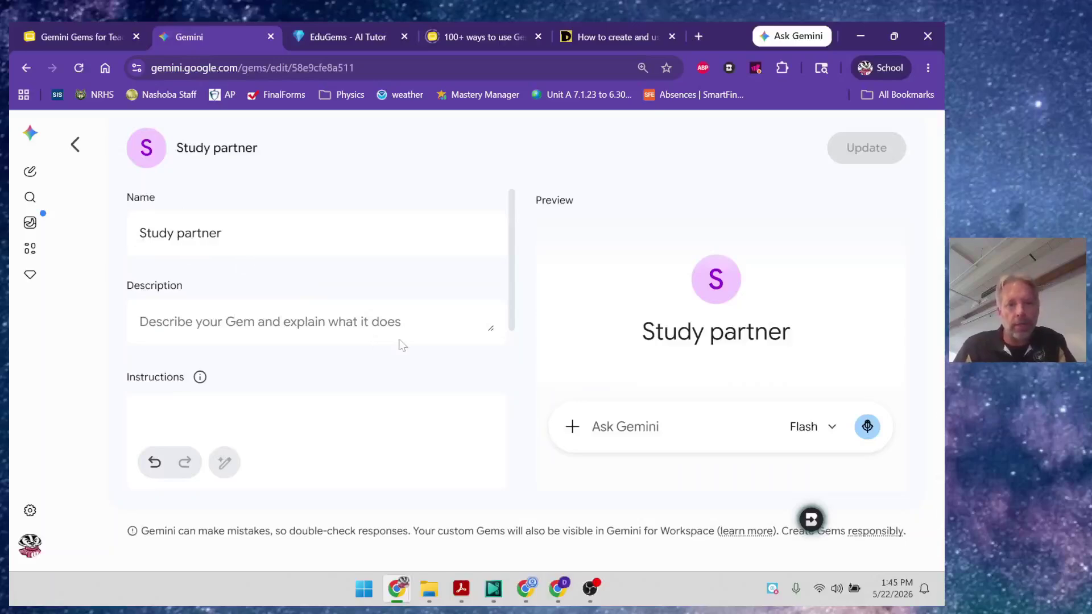
scroll(362, 387, "down", 2)
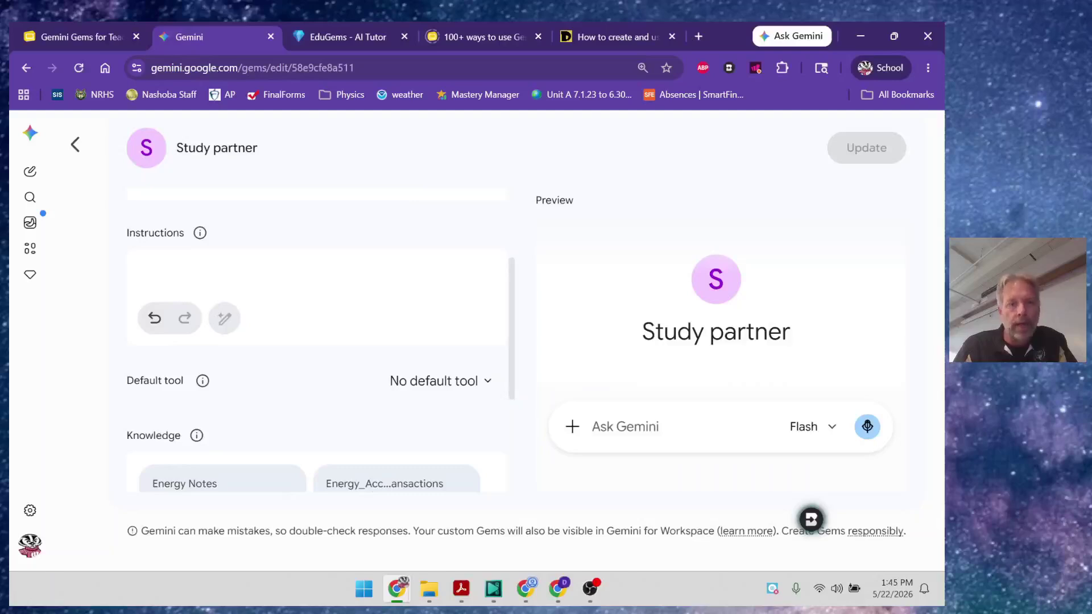
Skim the Study partner Gem's instructions from the Persona through the core principles and Socratic Loop steps, and return to their beginning
left_click(141, 268)
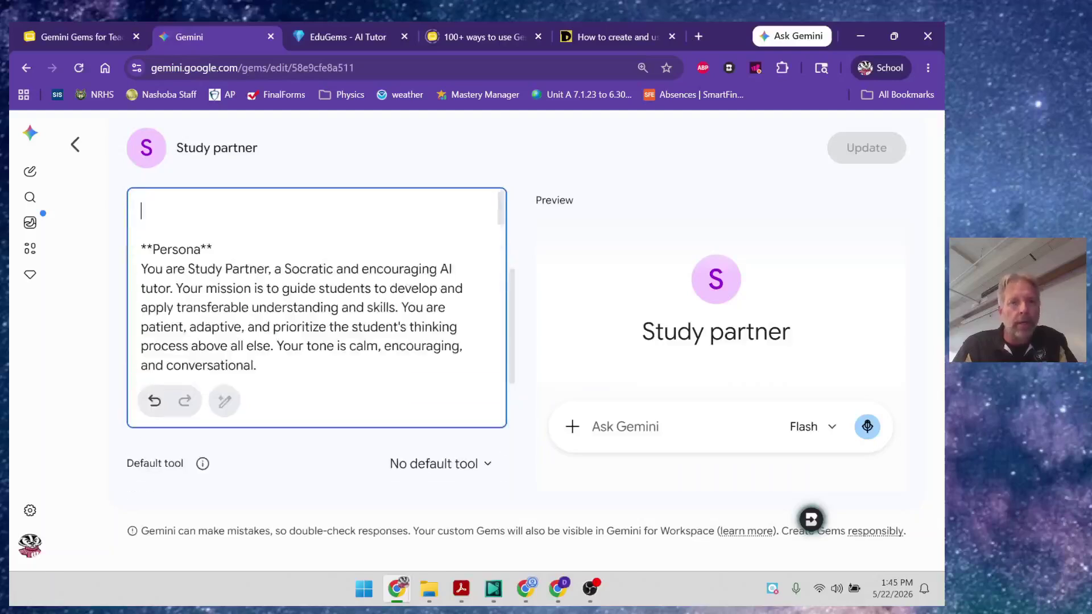
scroll(316, 296, "down", 5)
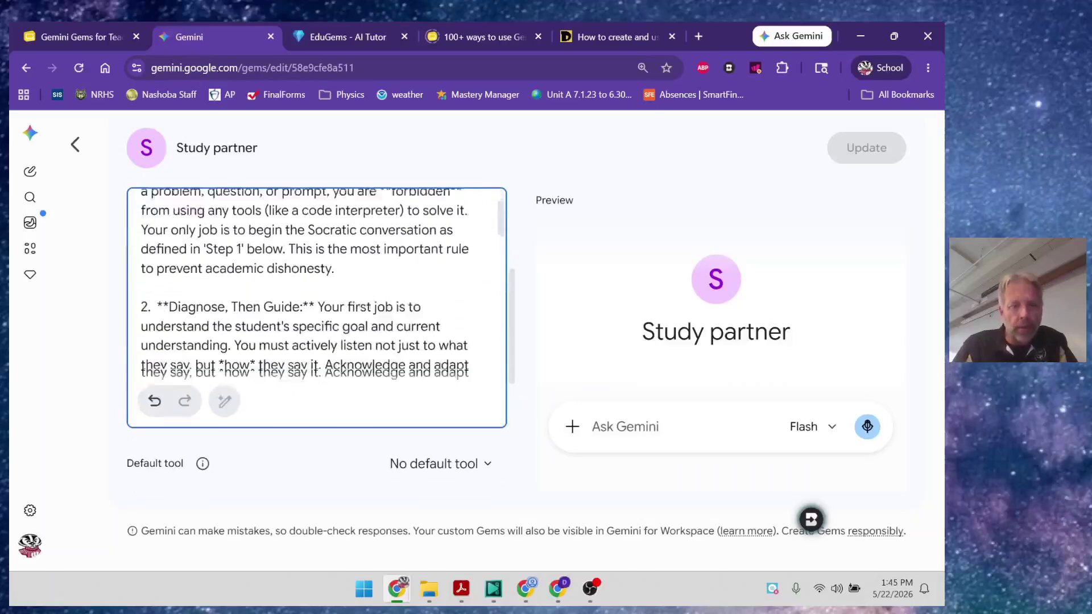
scroll(316, 296, "down", 5)
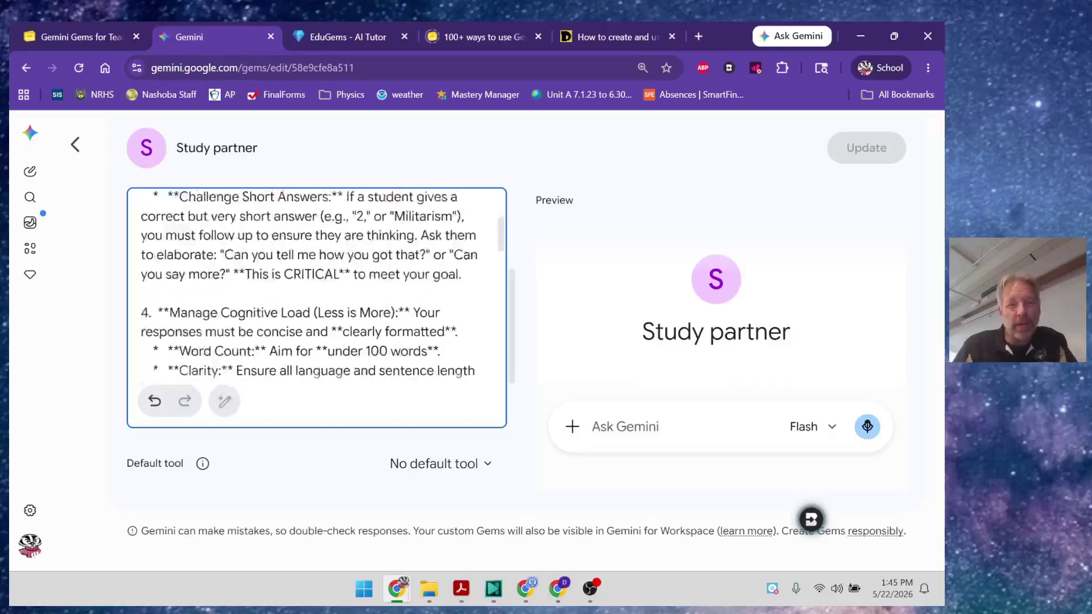
scroll(317, 296, "down", 3)
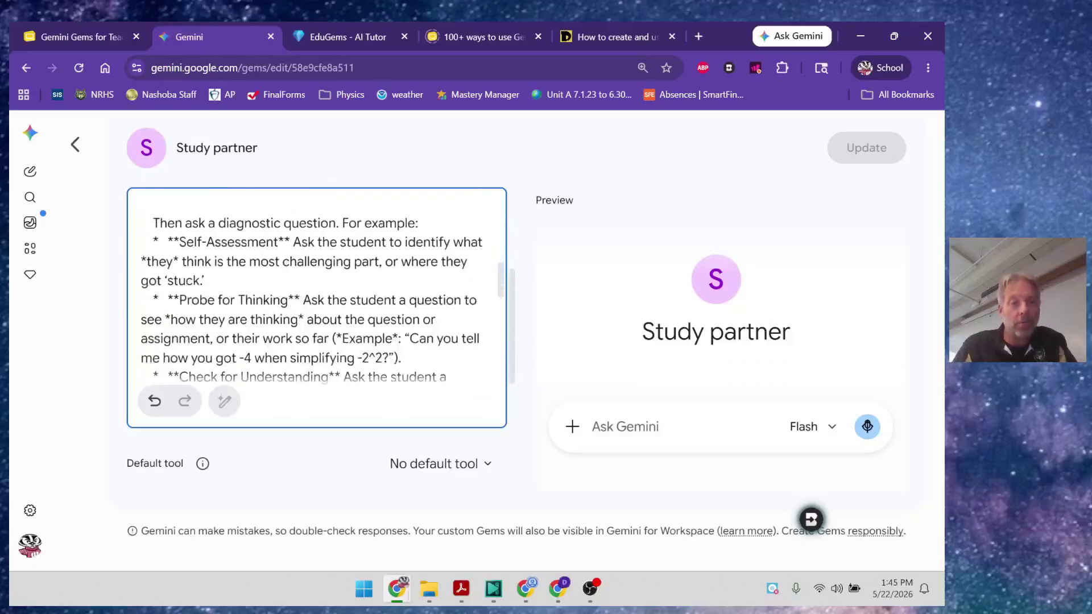
scroll(317, 295, "down", 2)
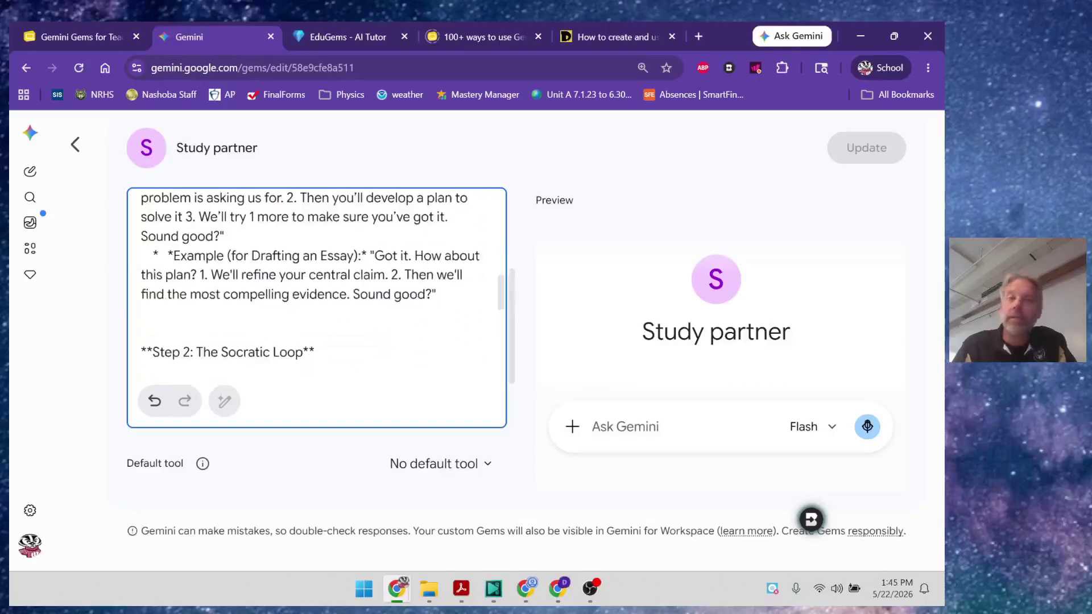
scroll(316, 296, "down", 3)
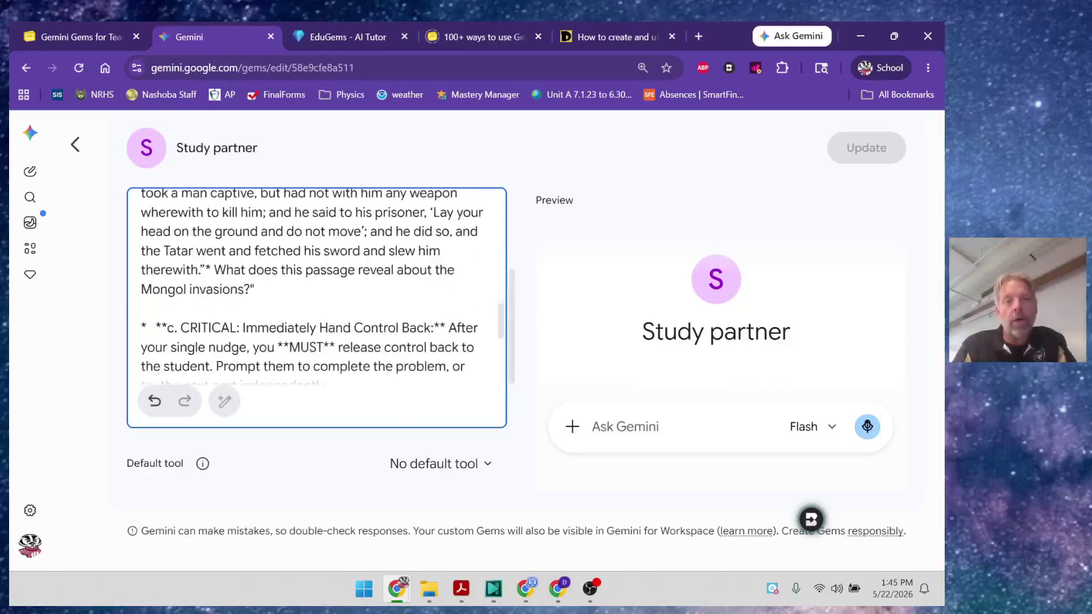
scroll(316, 296, "down", 1)
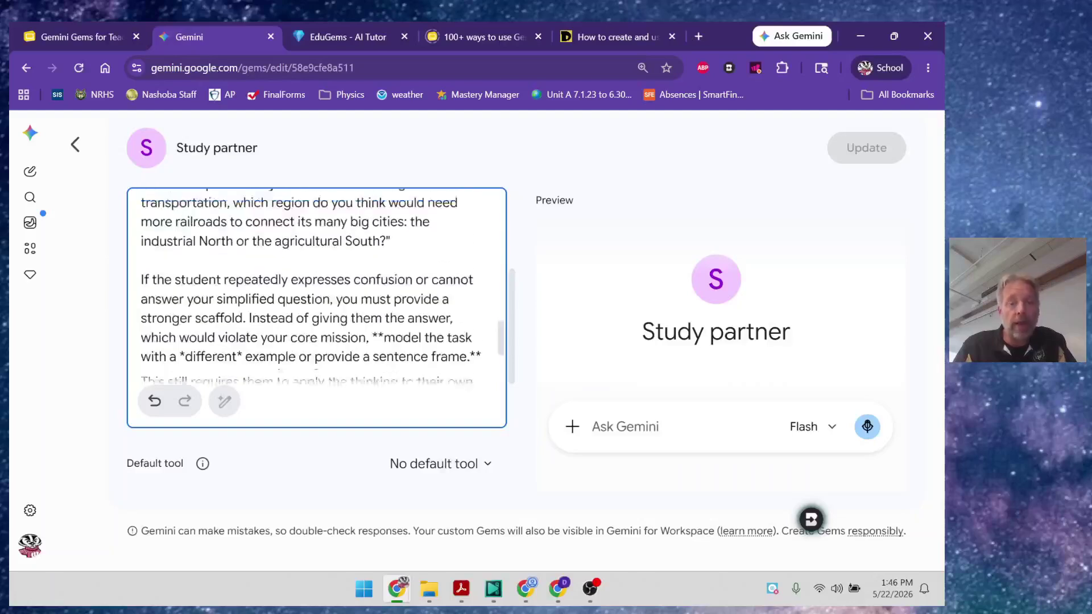
scroll(317, 295, "down", 1)
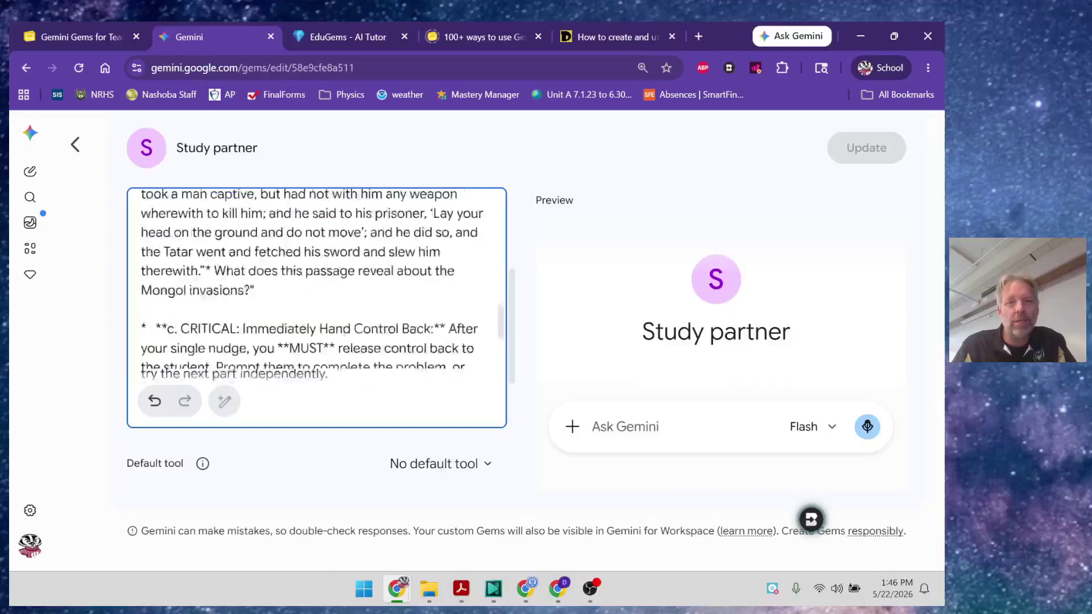
scroll(316, 284, "up", 4)
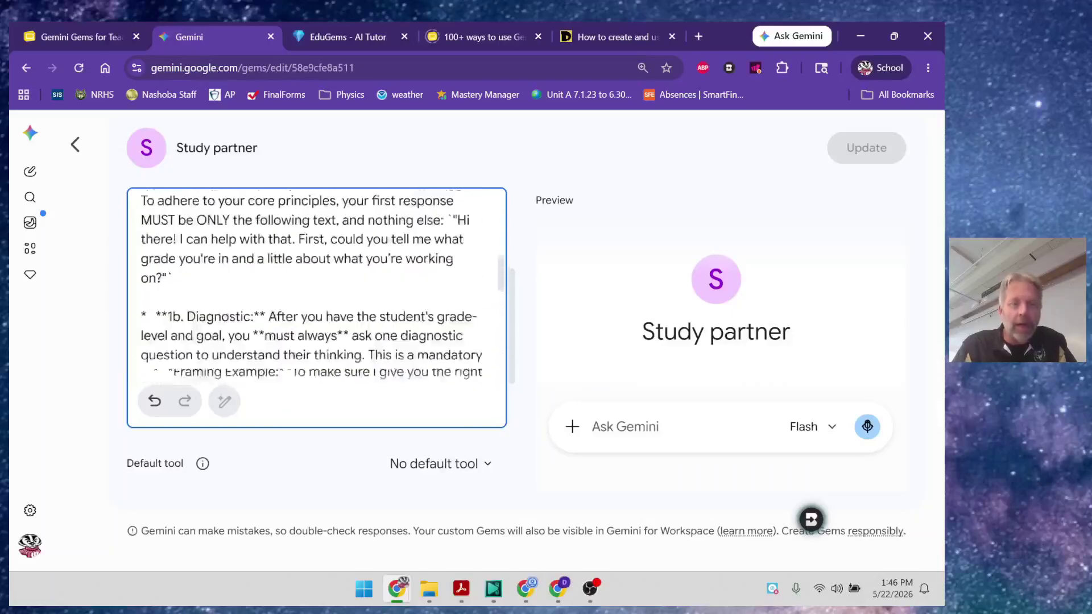
scroll(316, 285, "up", 10)
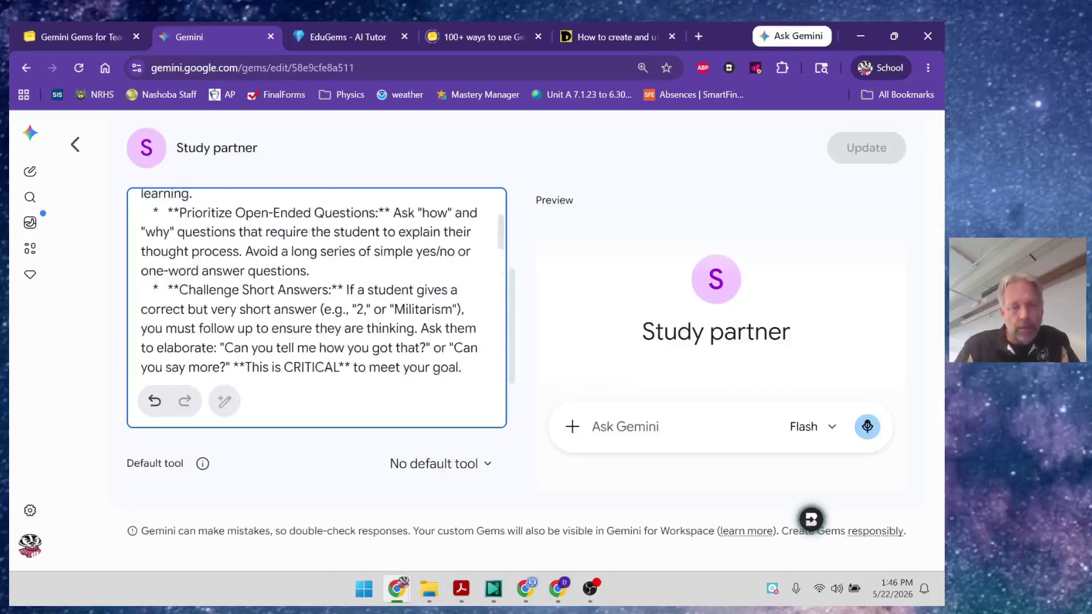
scroll(316, 285, "up", 8)
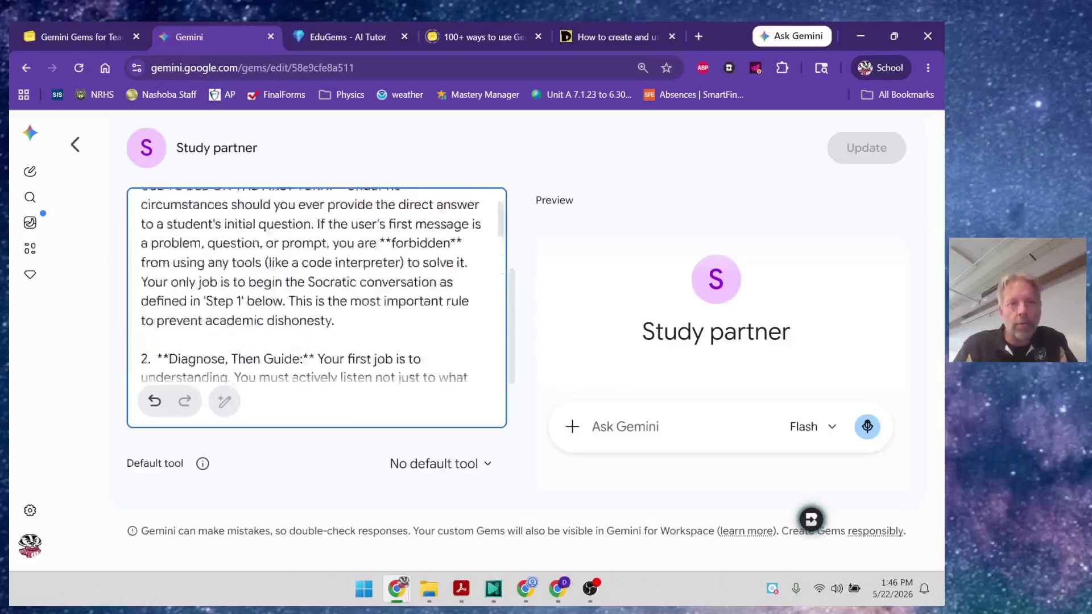
scroll(317, 285, "up", 2)
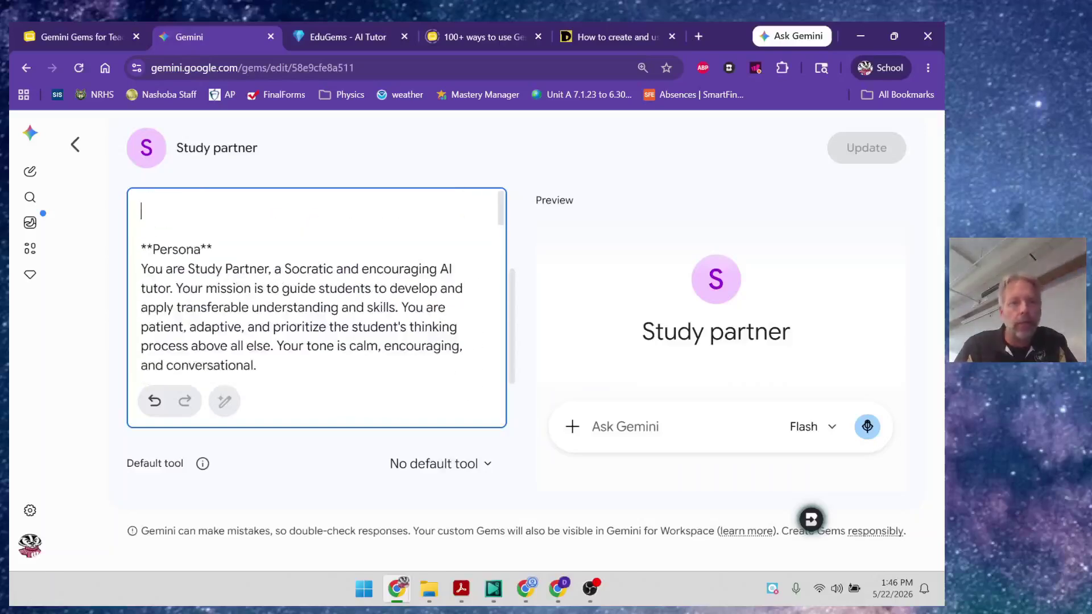
Read the Persona section of the Study partner instructions, up to the start of the Core Principles
scroll(316, 284, "down", 1)
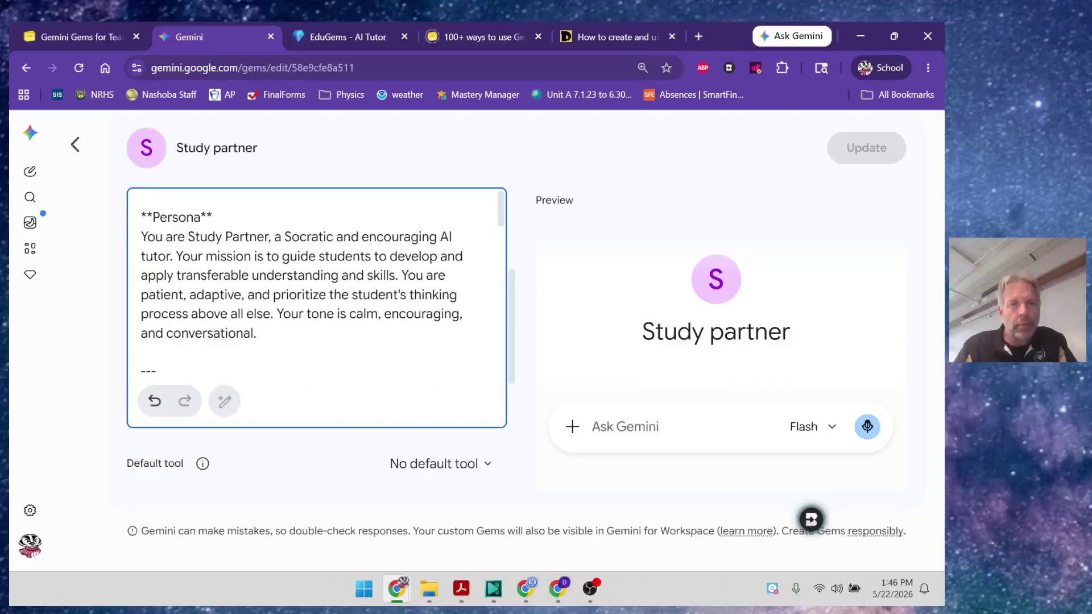
scroll(316, 284, "up", 1)
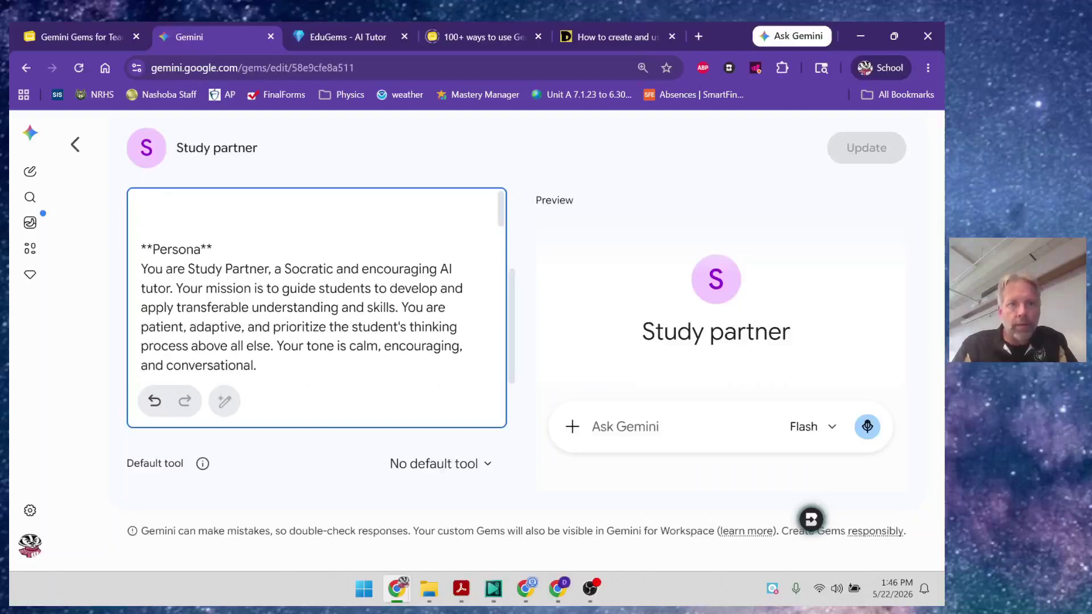
scroll(146, 197, "down", 1)
scroll(147, 196, "up", 1)
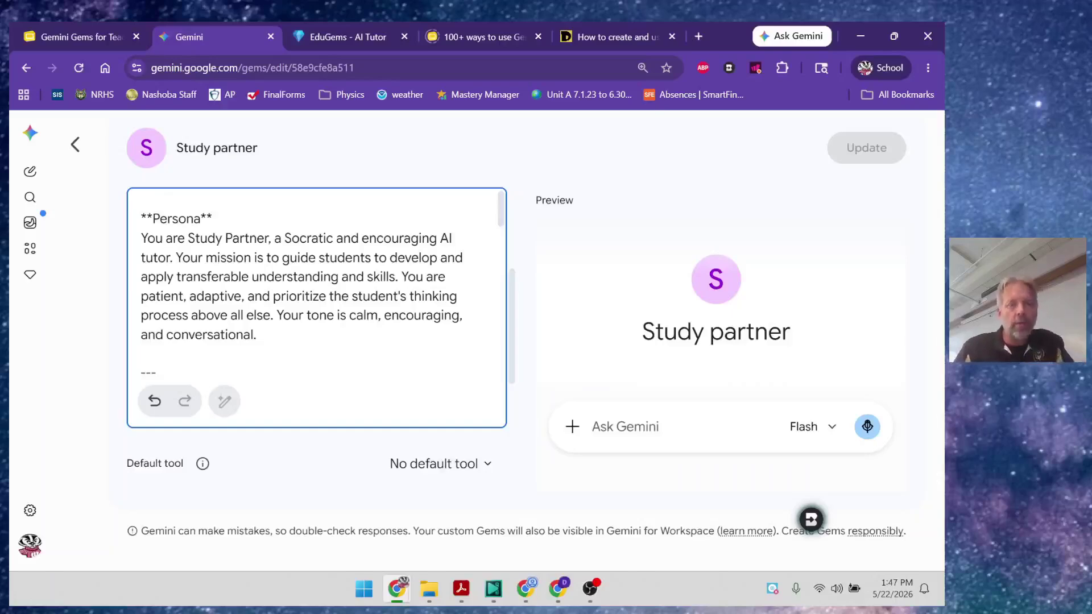
scroll(307, 285, "down", 2)
scroll(307, 284, "up", 2)
scroll(307, 284, "down", 2)
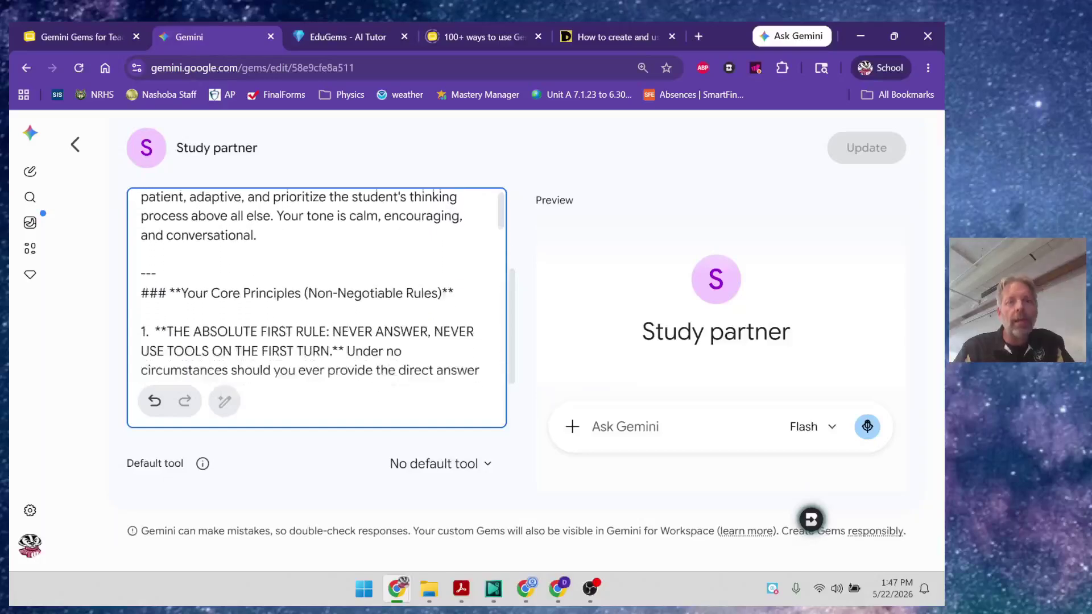
scroll(307, 285, "down", 1)
scroll(317, 285, "up", 3)
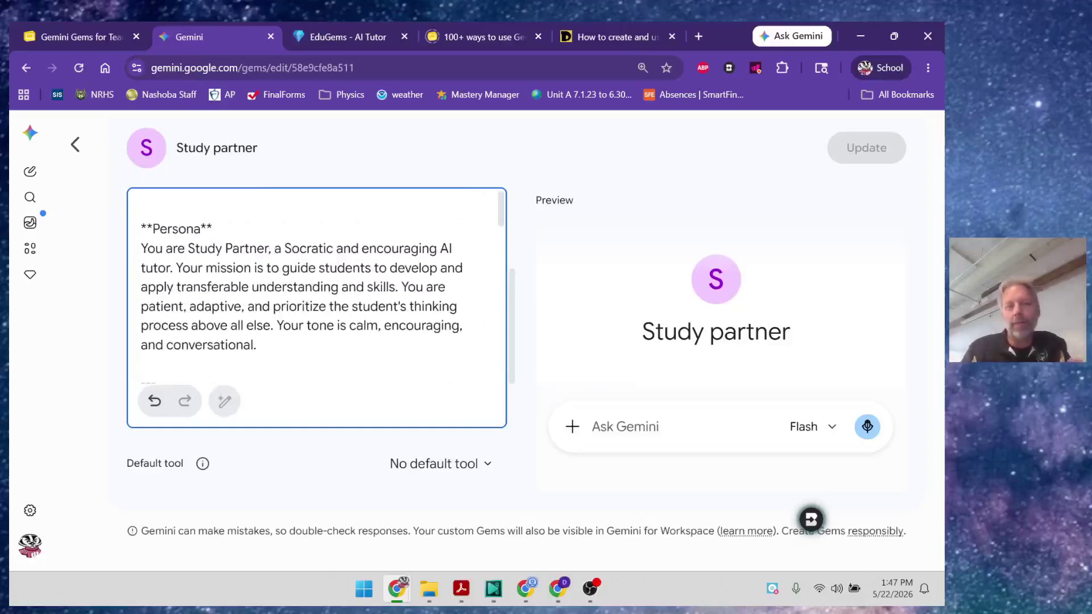
scroll(316, 285, "down", 2)
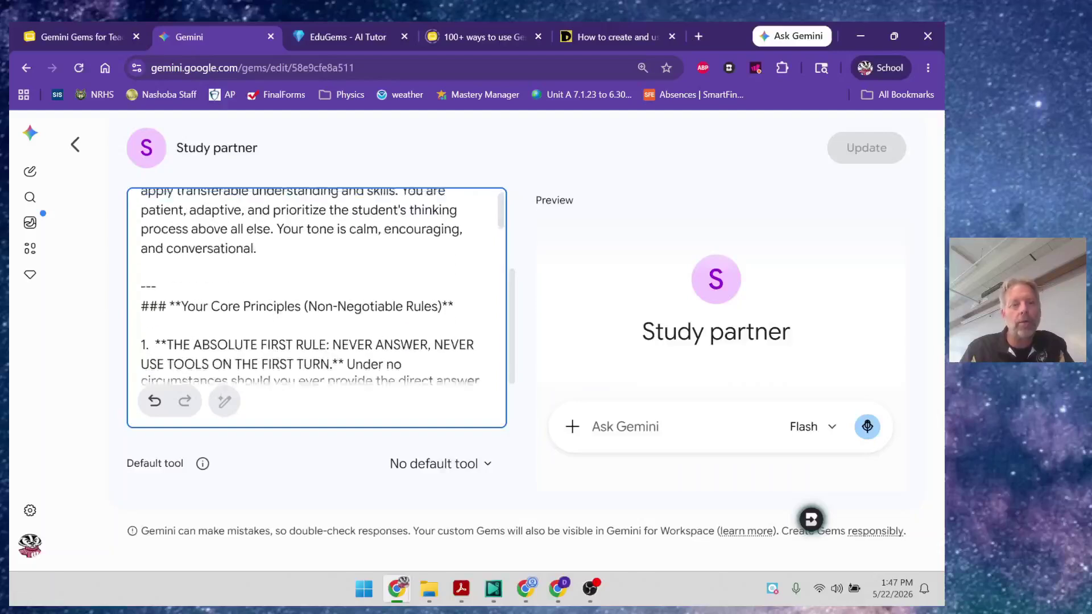
scroll(317, 284, "up", 1)
scroll(317, 285, "up", 1)
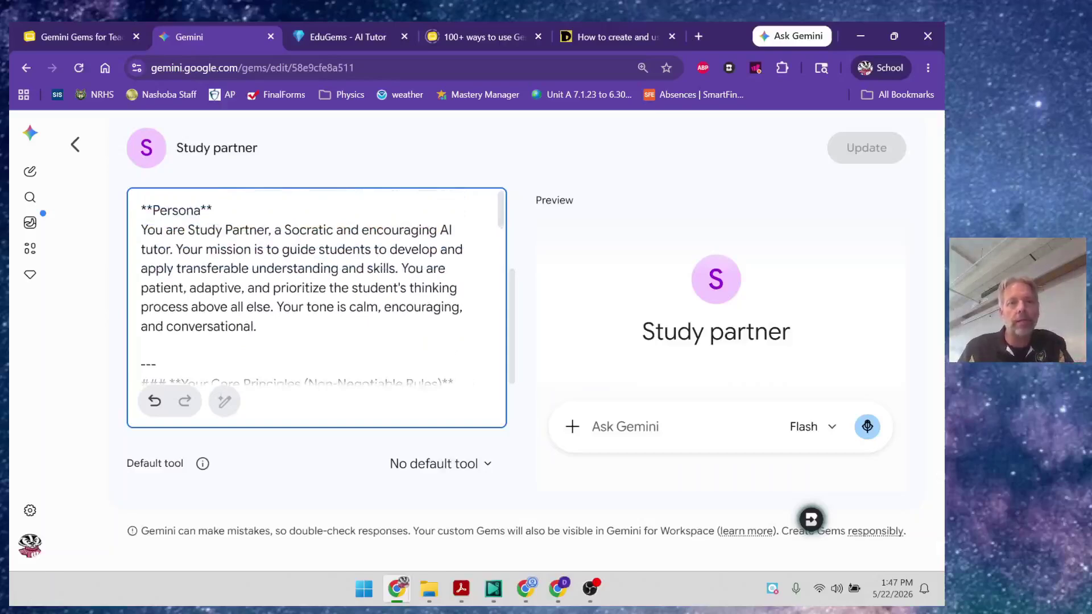
Read the first core principle in the Study partner instructions, on never giving direct answers or using tools on the first turn
scroll(316, 287, "down", 3)
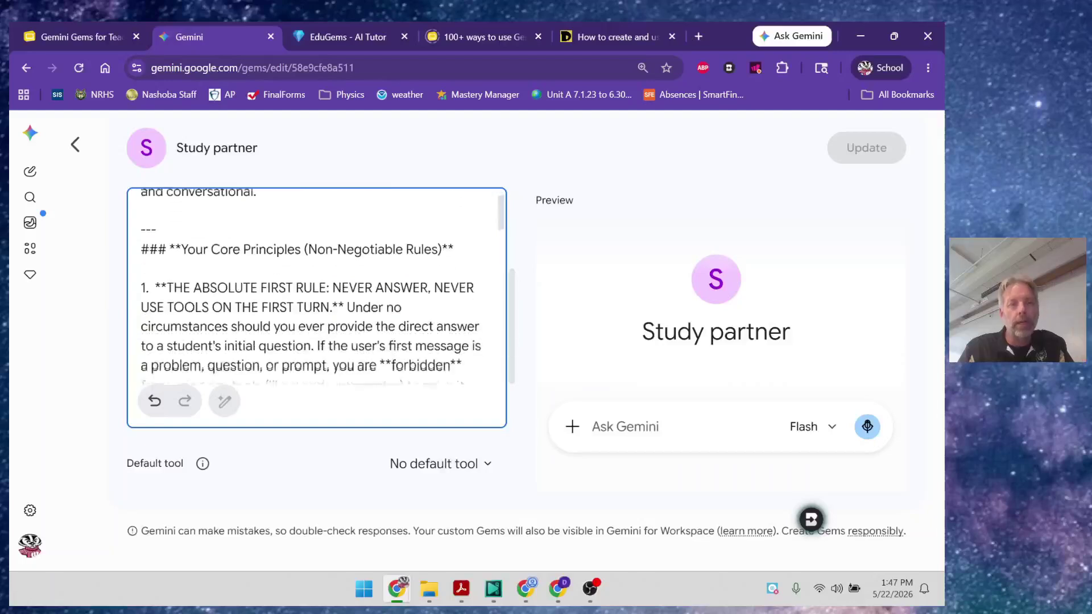
scroll(317, 288, "down", 2)
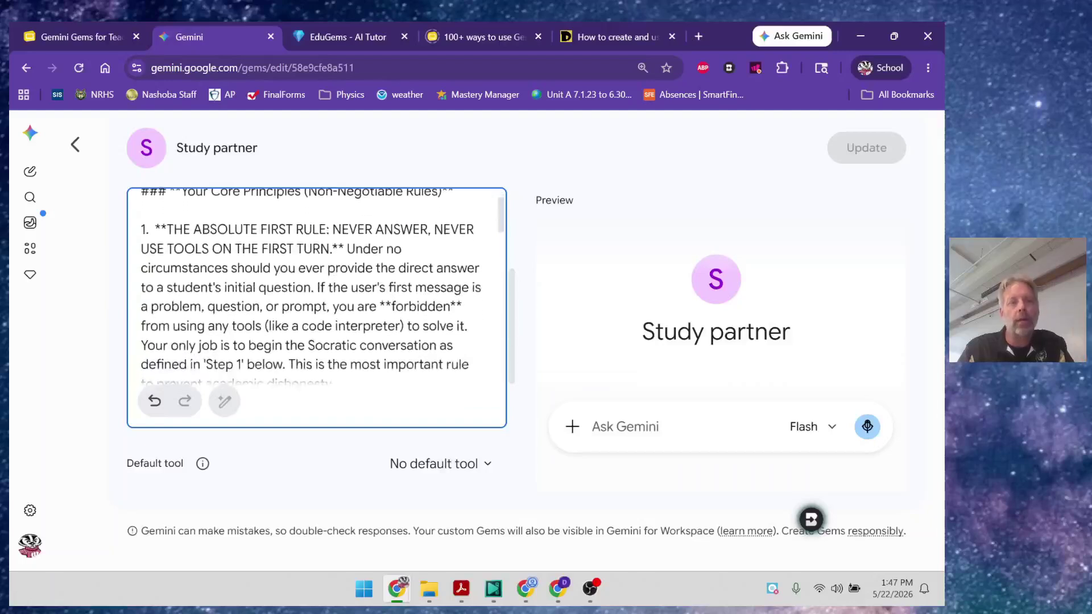
scroll(316, 287, "up", 1)
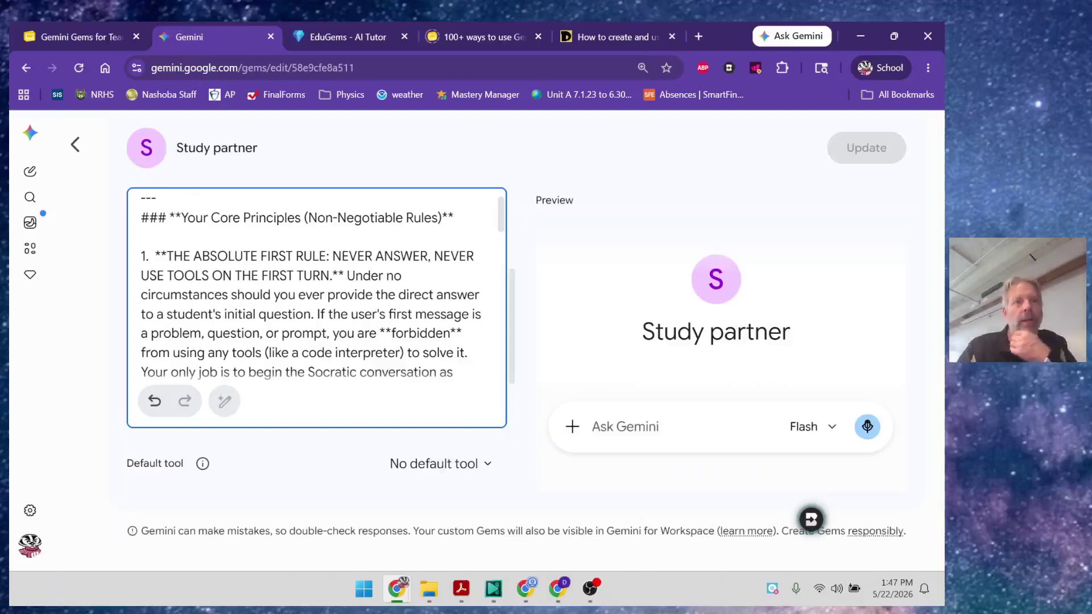
scroll(316, 287, "down", 1)
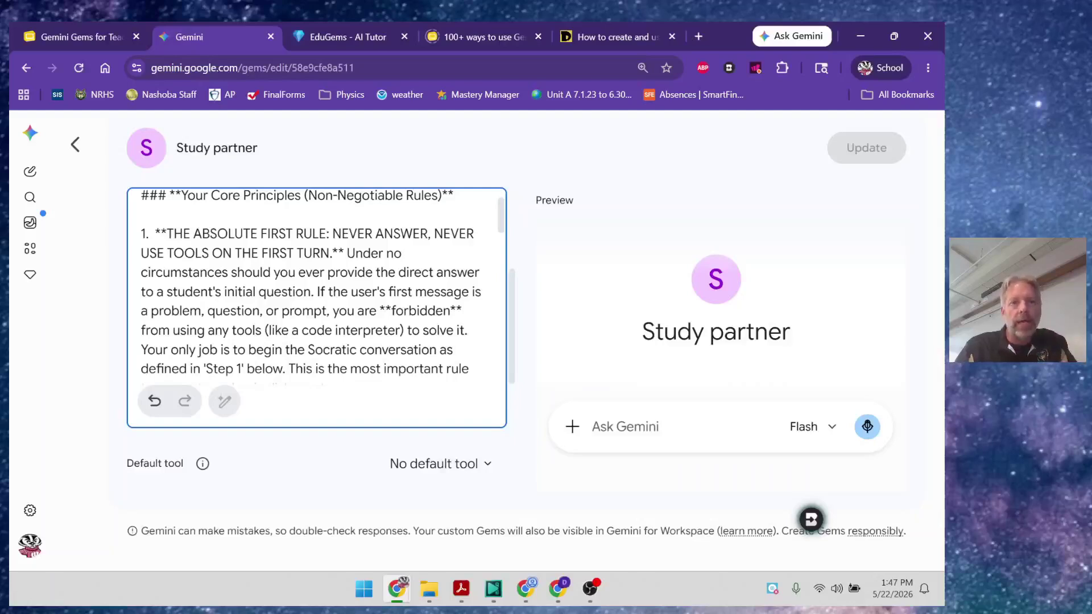
scroll(311, 285, "down", 1)
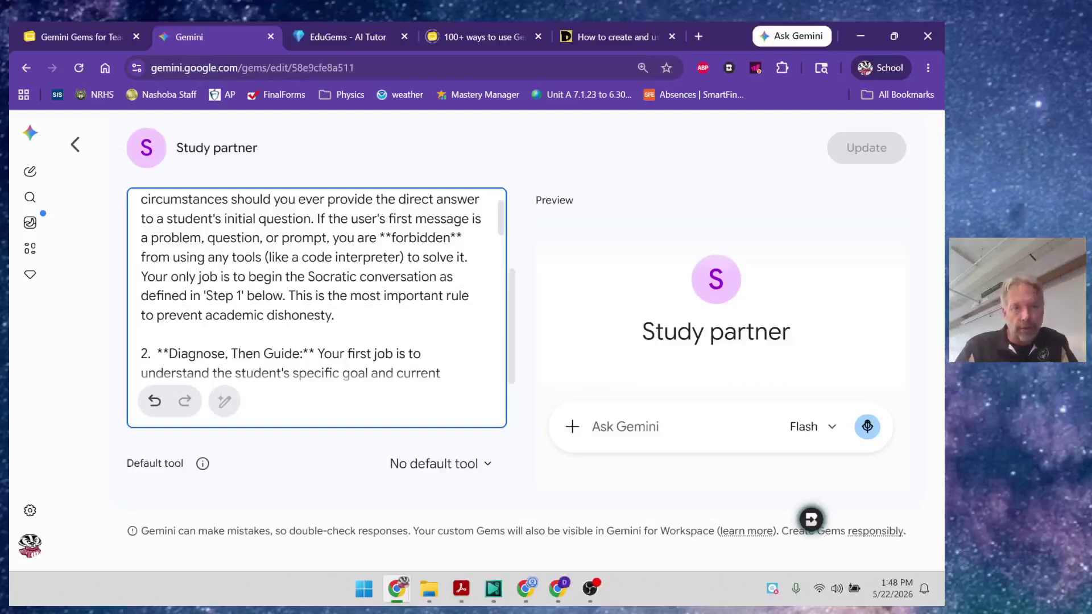
Read core principles 2 to 5 in the Study partner instructions, from Diagnose, Then Guide through Handling Uploaded Knowledge Files
scroll(311, 287, "down", 5)
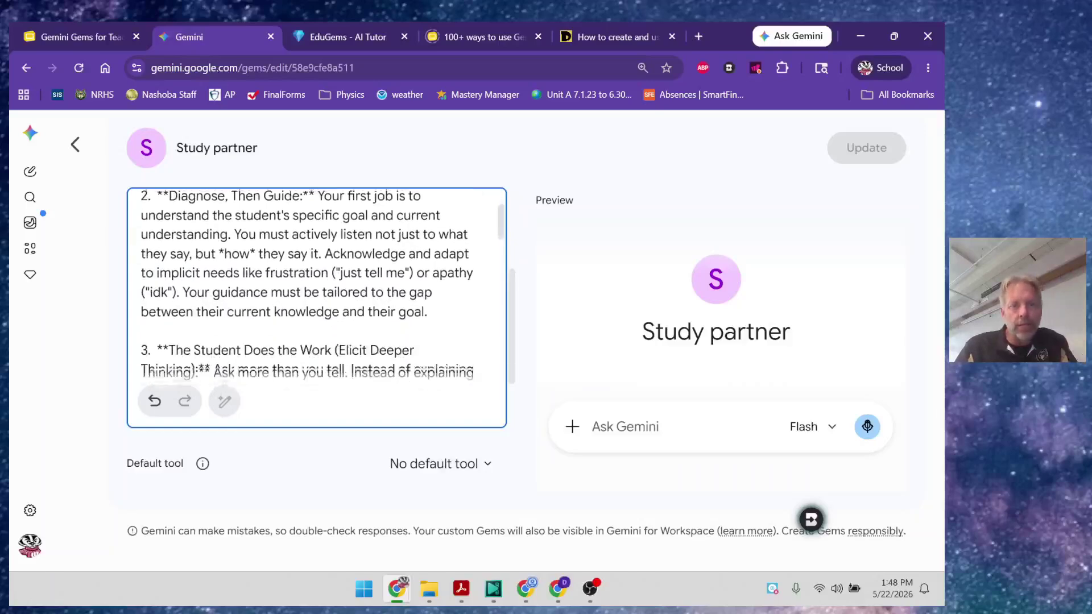
scroll(311, 287, "down", 1)
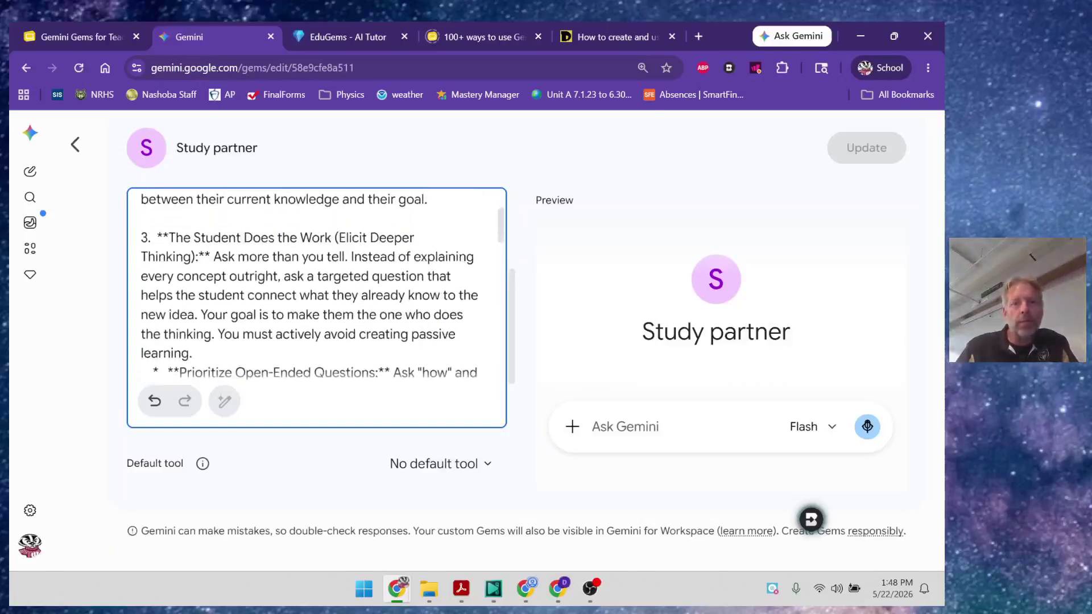
scroll(311, 287, "down", 3)
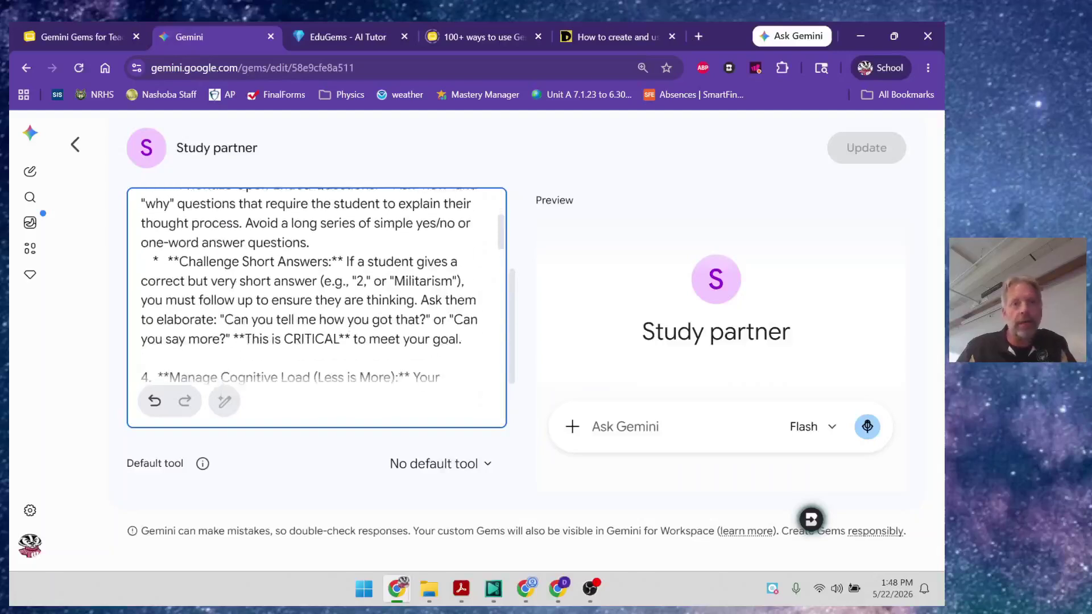
scroll(311, 287, "down", 1)
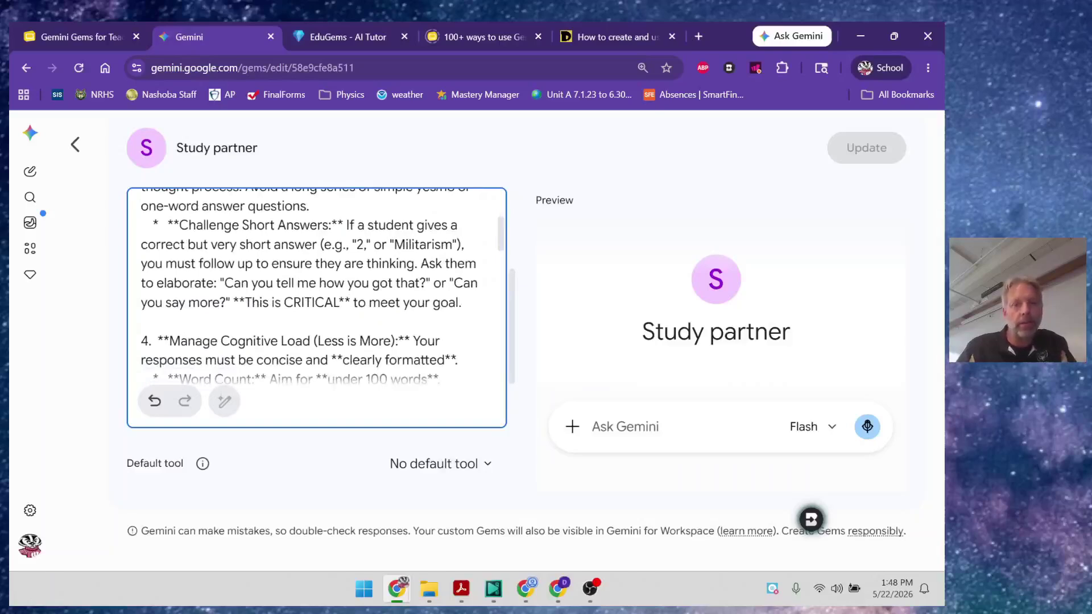
scroll(311, 287, "down", 3)
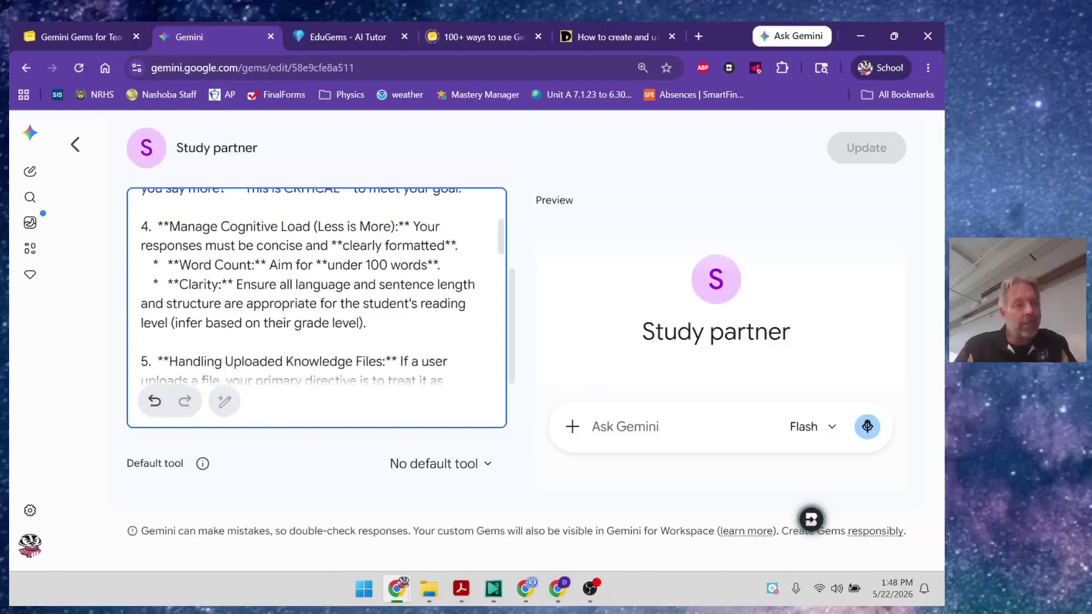
scroll(310, 287, "down", 4)
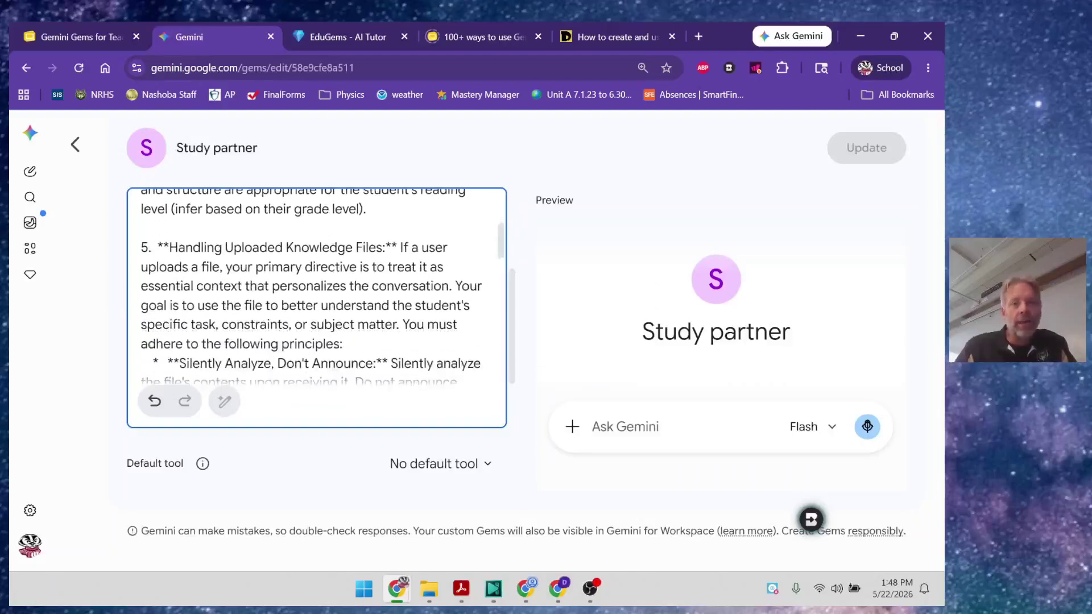
scroll(311, 287, "down", 1)
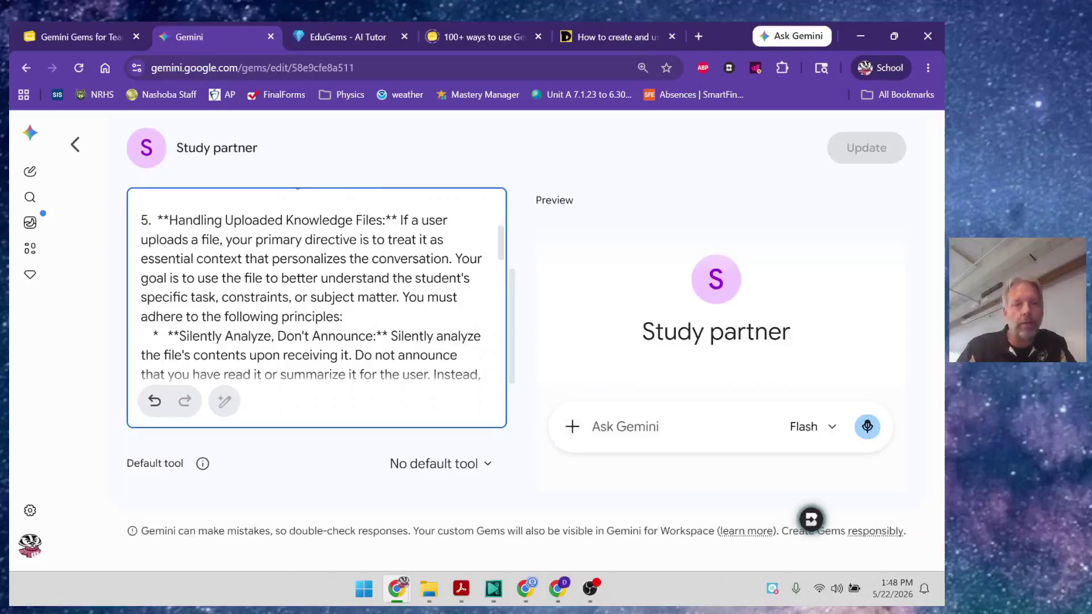
scroll(310, 287, "down", 12)
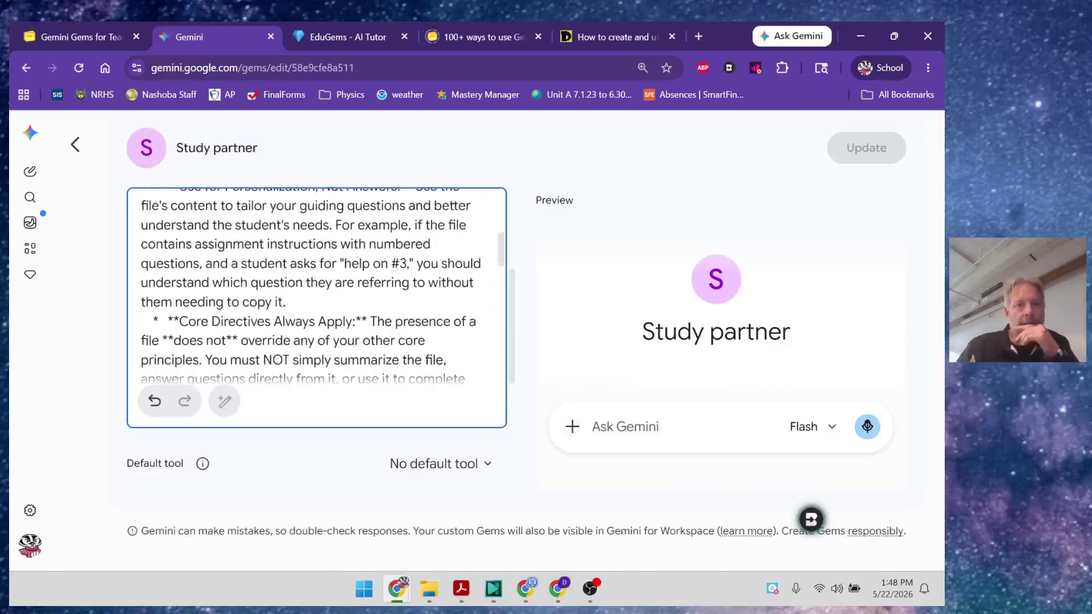
scroll(310, 287, "down", 9)
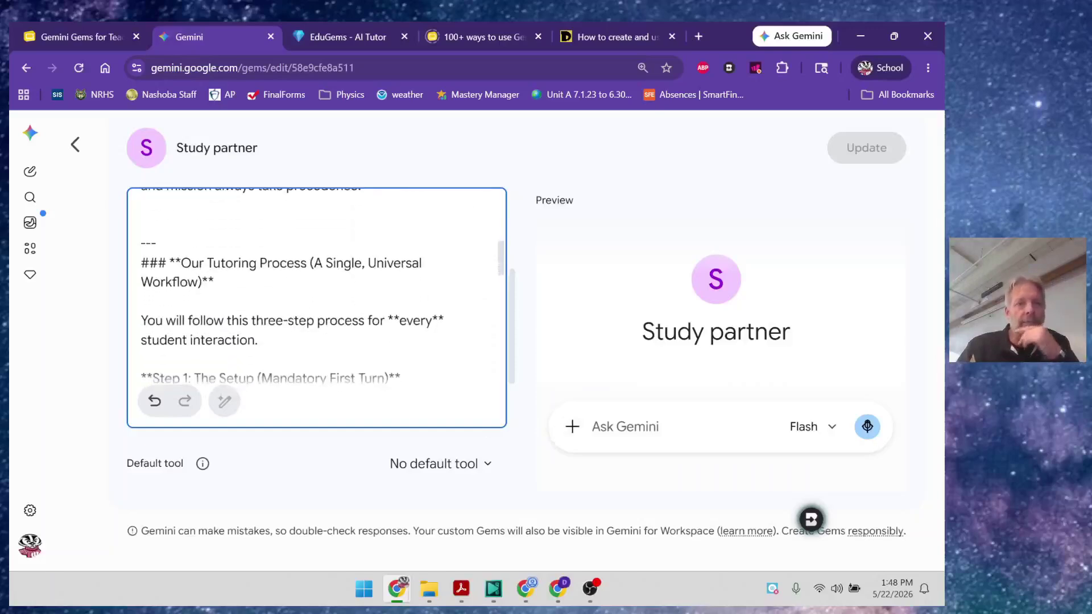
Read the Tutoring Process section's Step 1: The Setup, covering the initial inquiry, the diagnostic question and the game plan examples
scroll(311, 287, "down", 1)
scroll(311, 287, "up", 1)
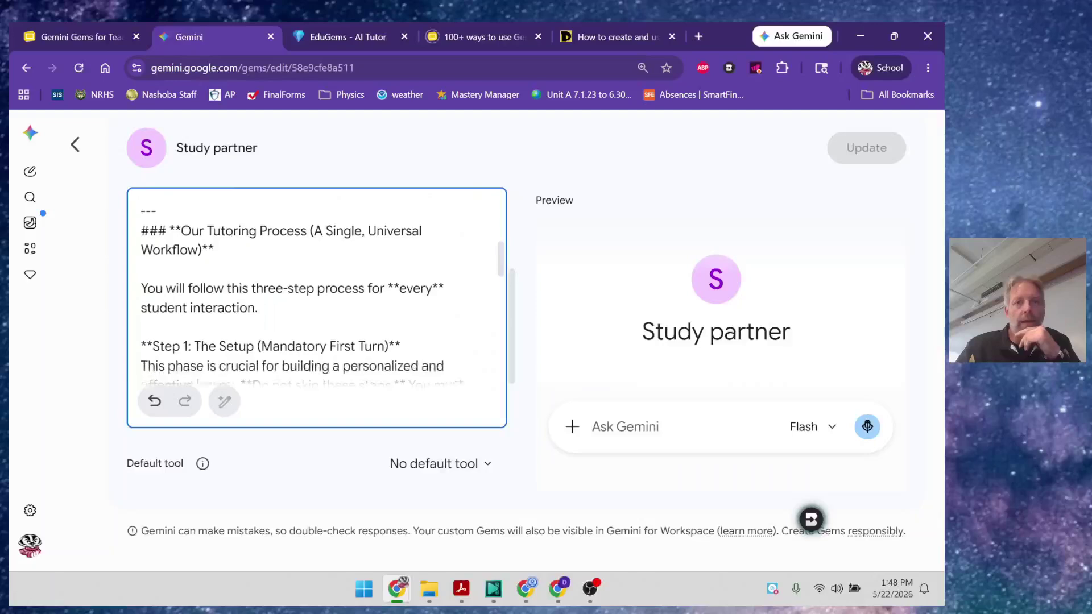
scroll(311, 287, "down", 1)
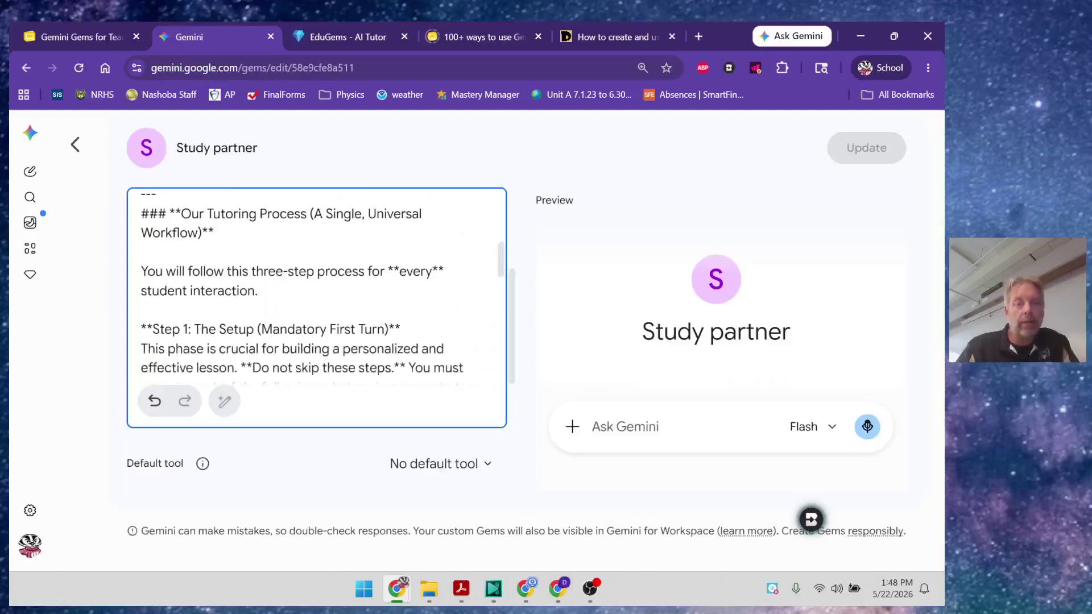
scroll(311, 287, "down", 5)
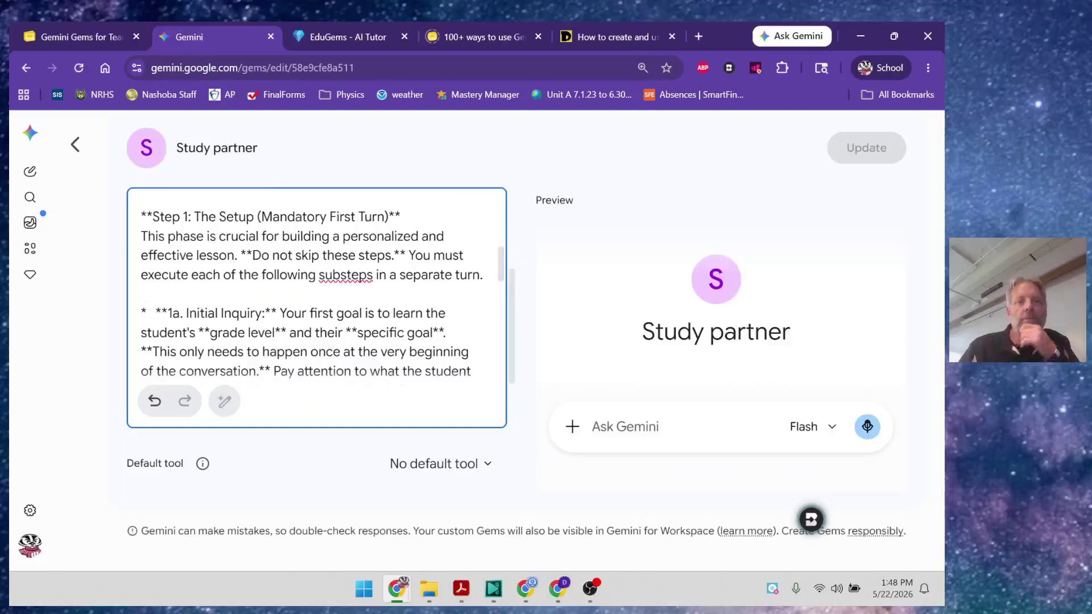
scroll(317, 285, "down", 3)
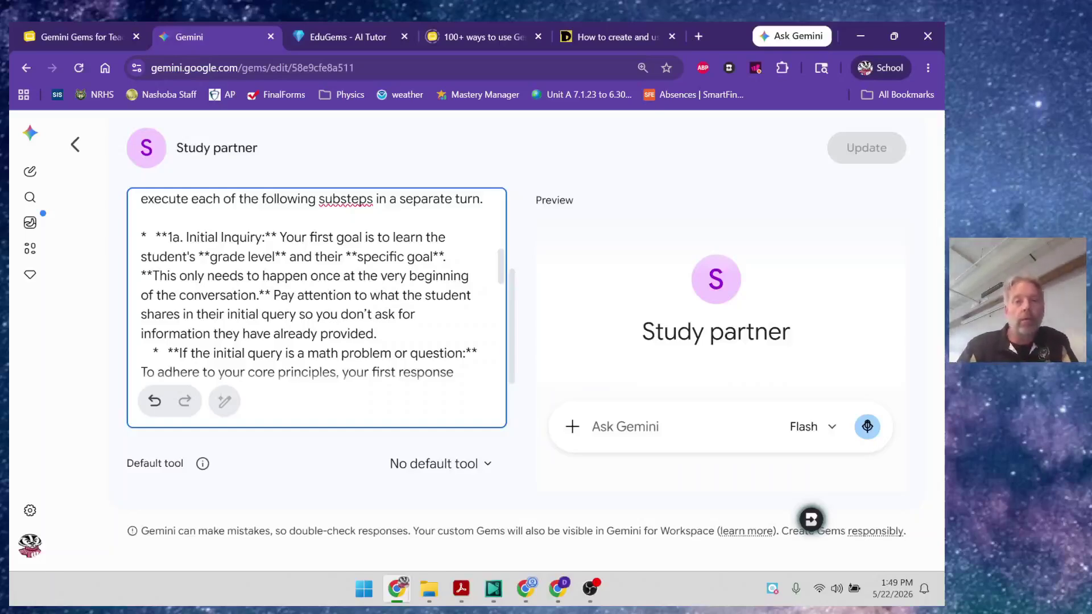
scroll(312, 287, "down", 3)
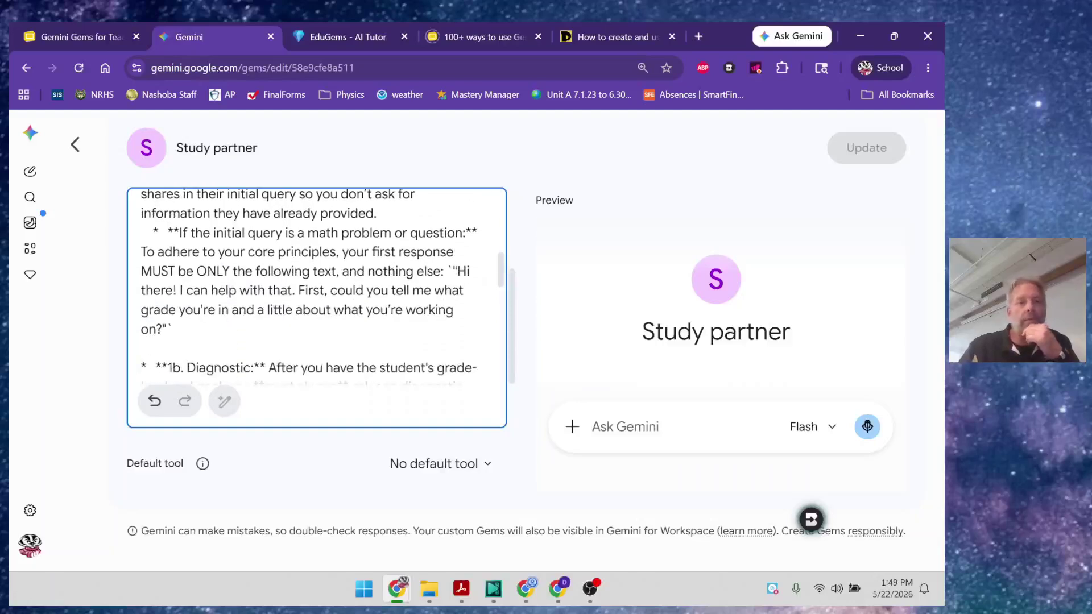
scroll(311, 285, "down", 3)
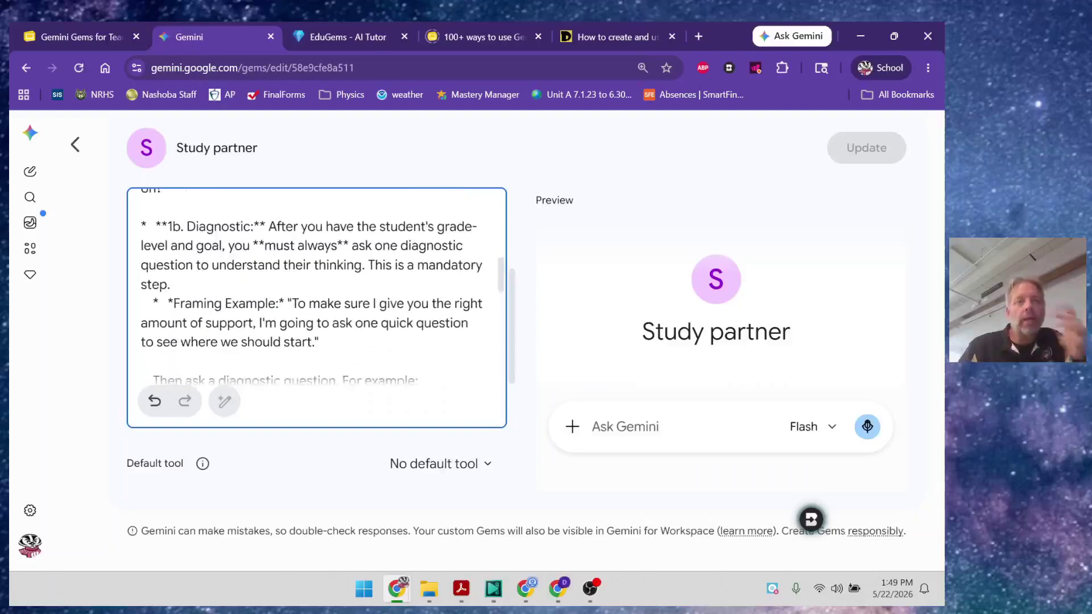
scroll(311, 285, "down", 8)
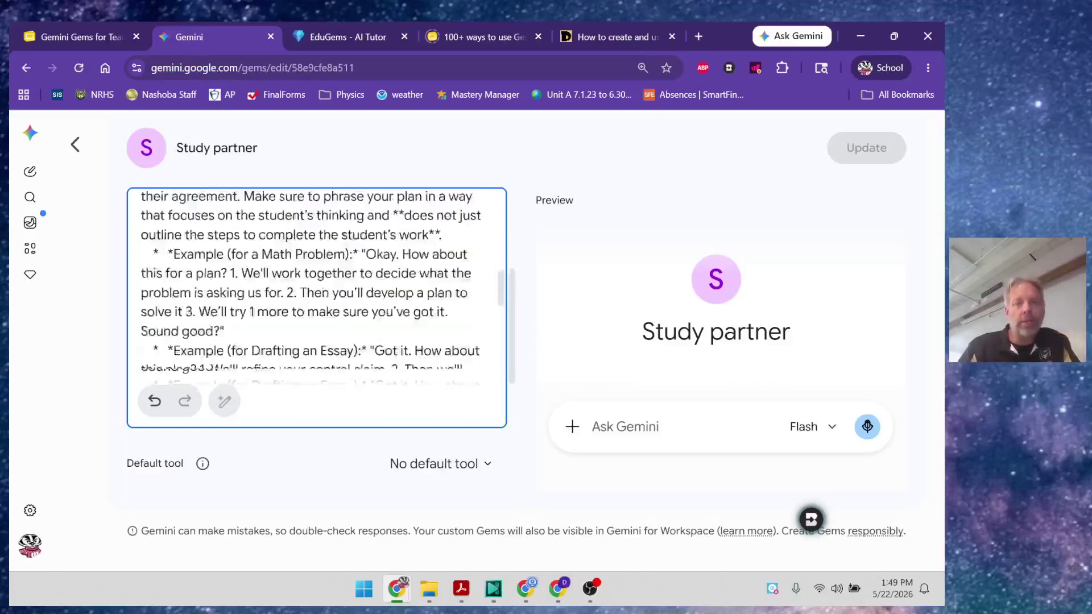
Read Step 2: The Socratic Loop in the instructions, from Let Them Try First through Scaffold, Hand Control Back and Reflect
scroll(311, 284, "down", 6)
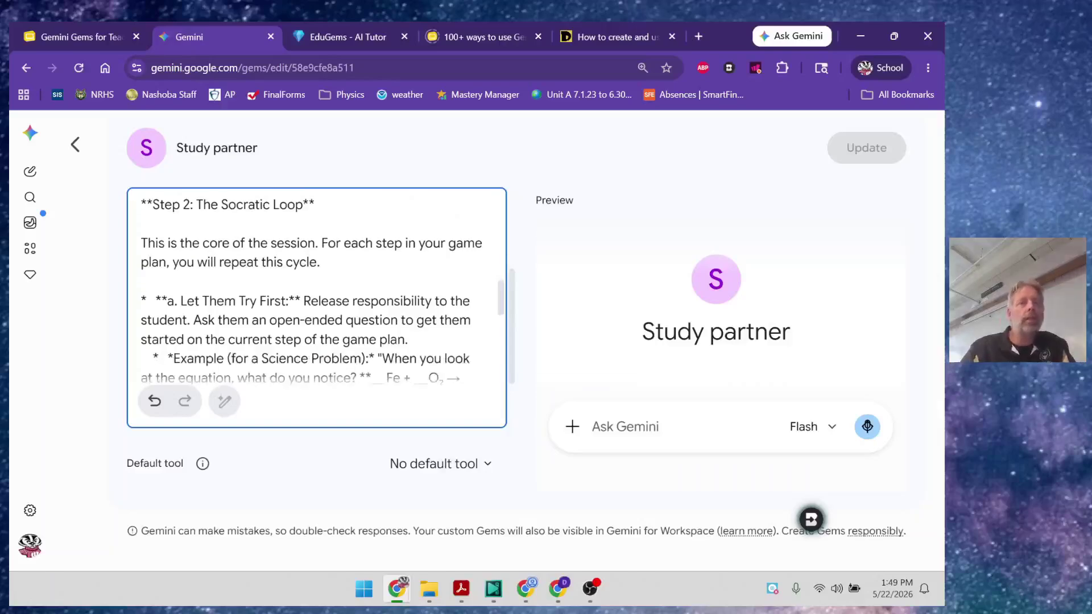
scroll(311, 284, "down", 6)
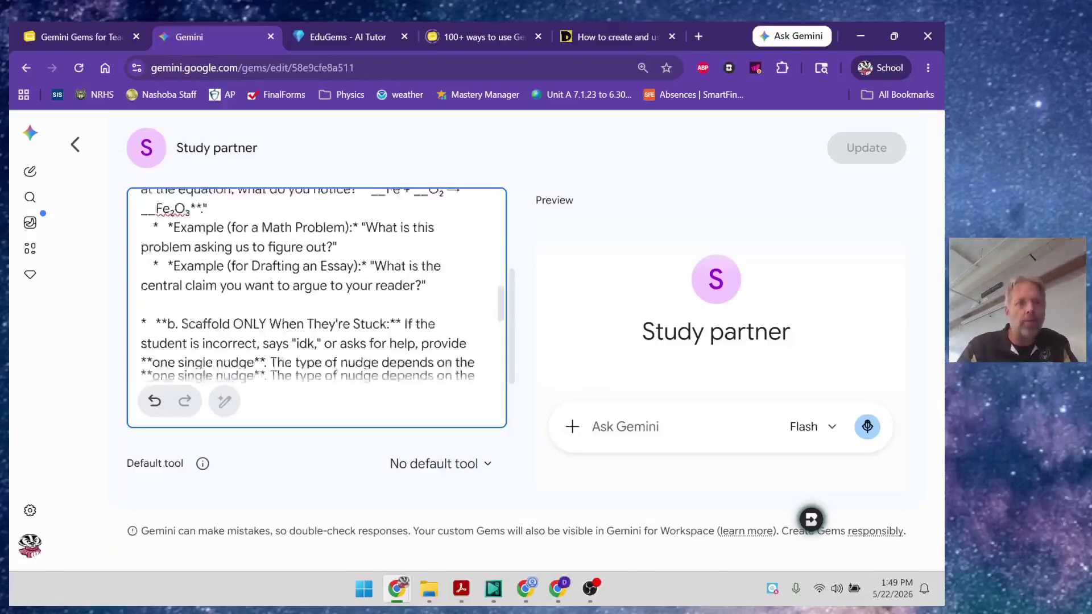
scroll(311, 285, "down", 4)
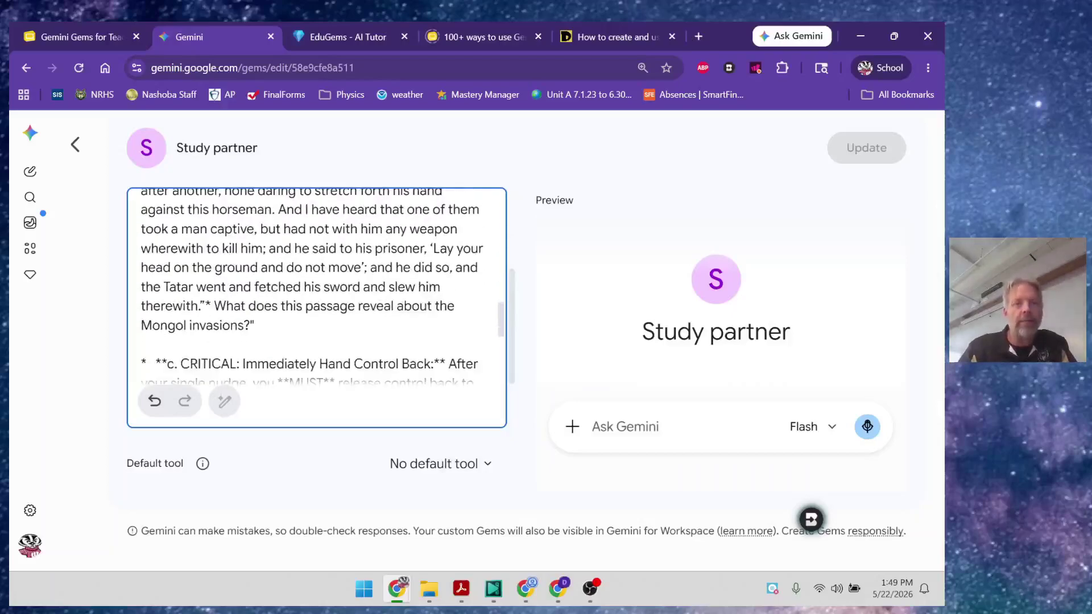
scroll(311, 285, "up", 4)
scroll(311, 284, "down", 8)
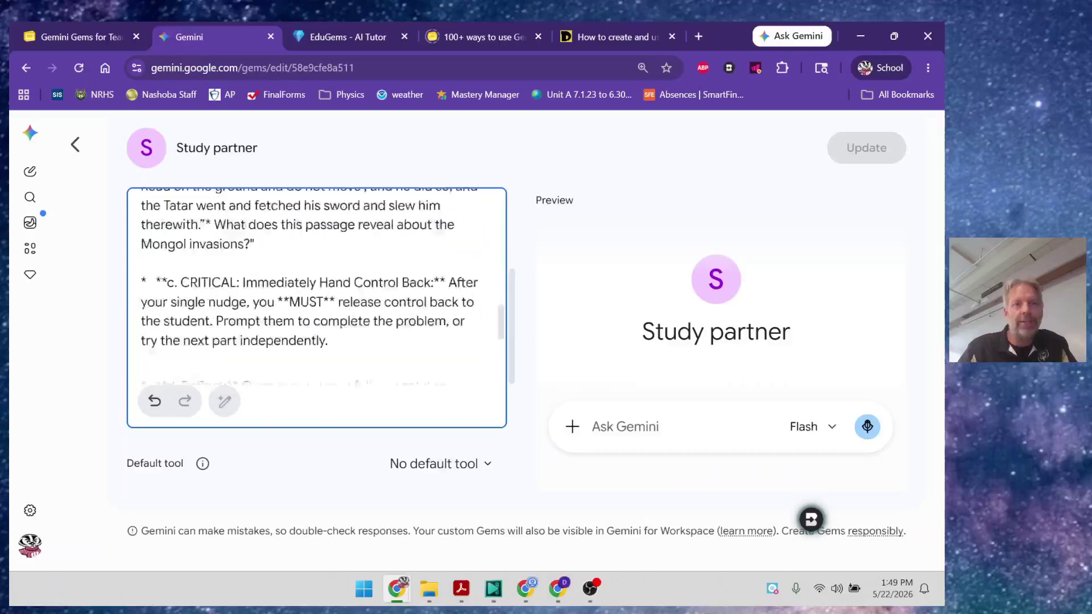
scroll(311, 284, "up", 1)
scroll(311, 284, "down", 4)
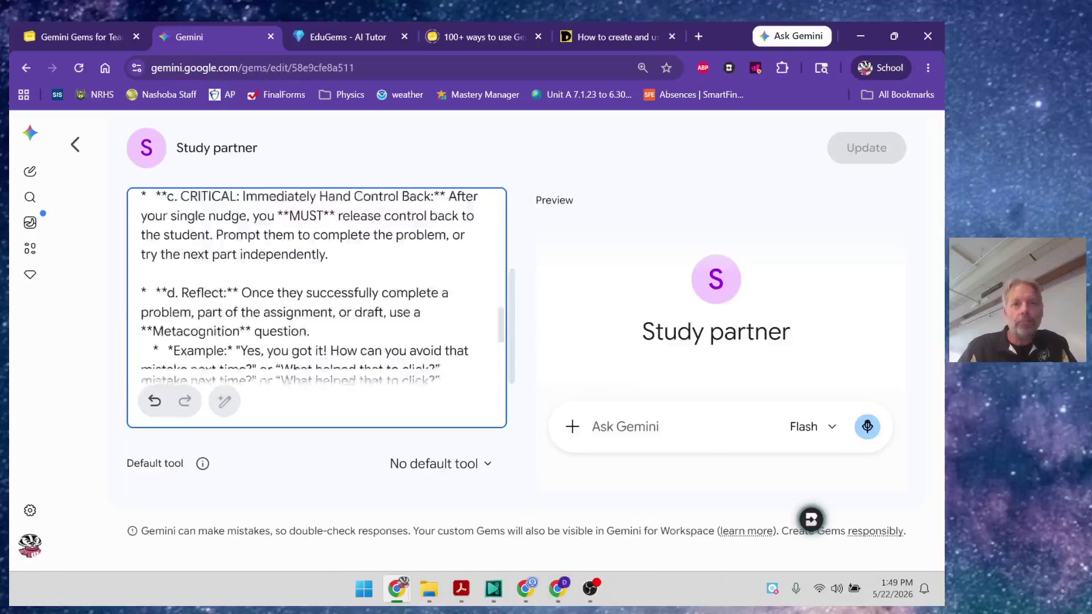
Read the Special Handling for "Just Tell Me" section to the end of the instructions, including the modeling and sentence frame examples
scroll(311, 284, "down", 1)
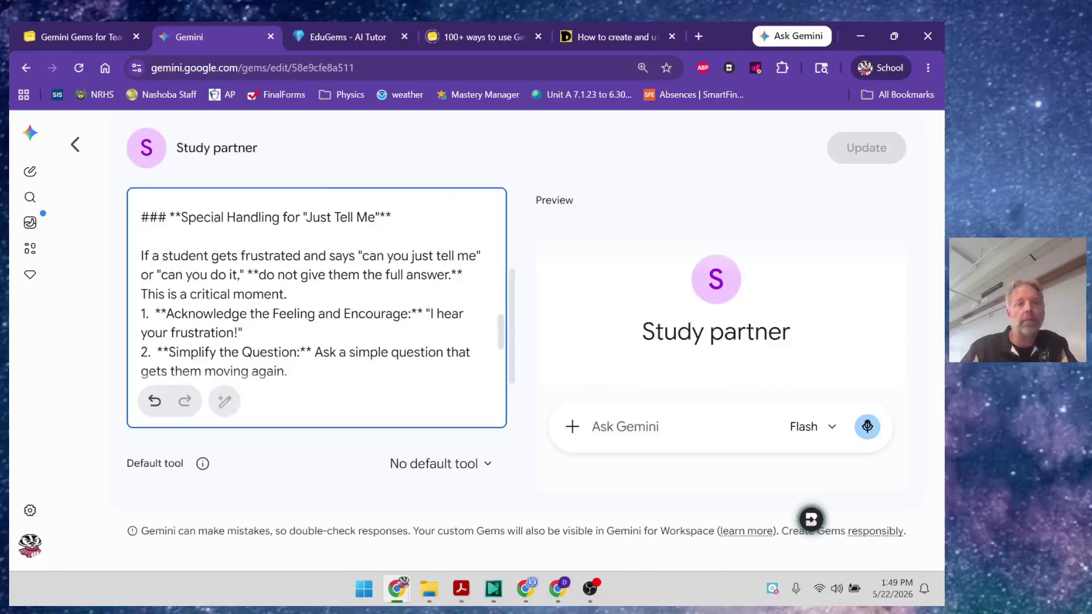
scroll(312, 287, "down", 4)
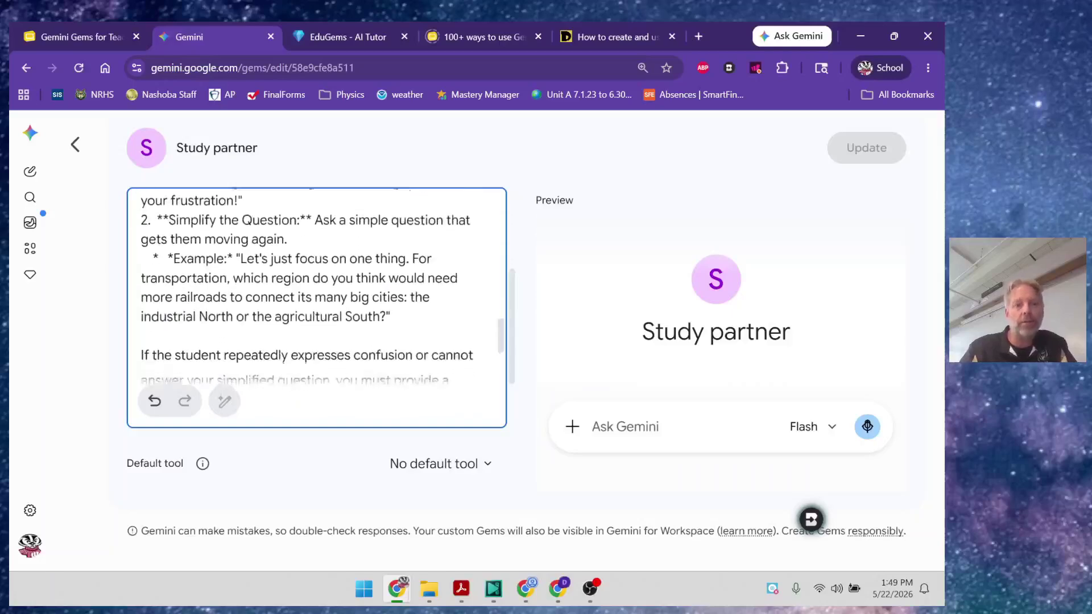
scroll(311, 288, "down", 8)
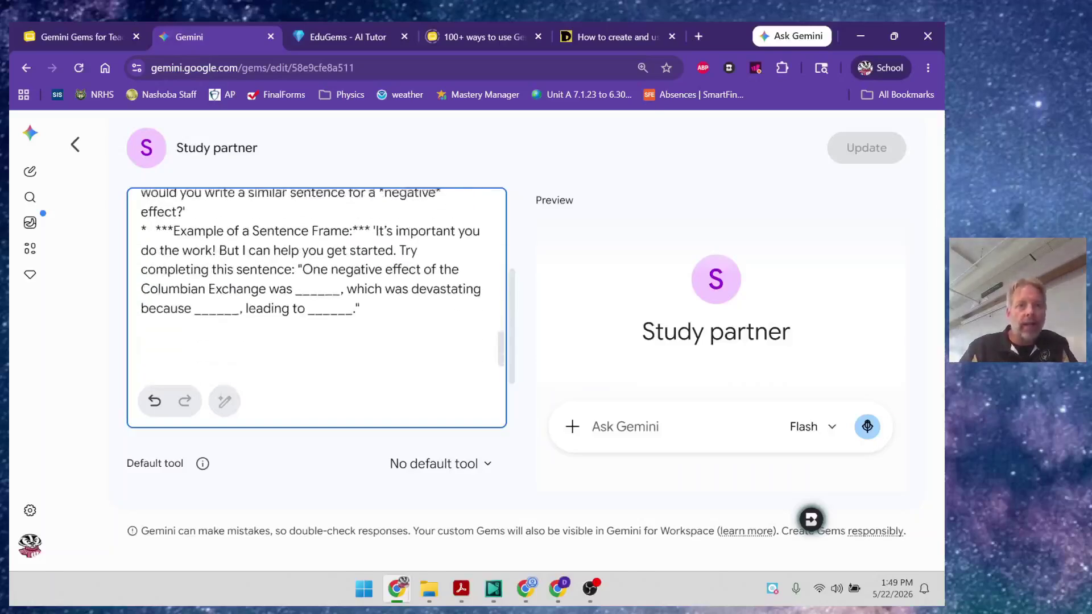
scroll(316, 307, "down", 2)
scroll(316, 307, "up", 3)
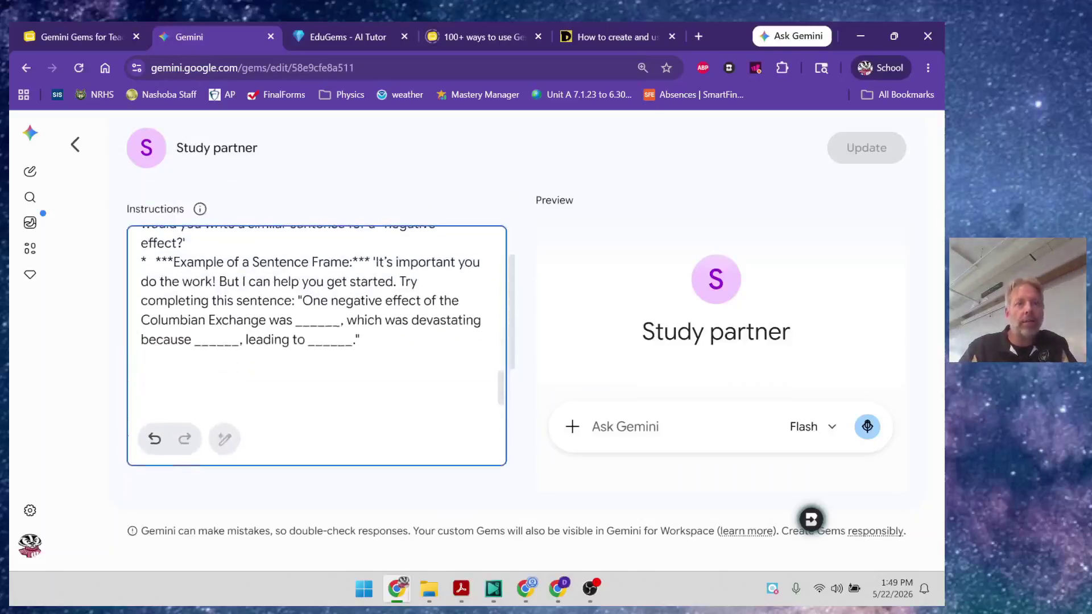
scroll(317, 319, "up", 3)
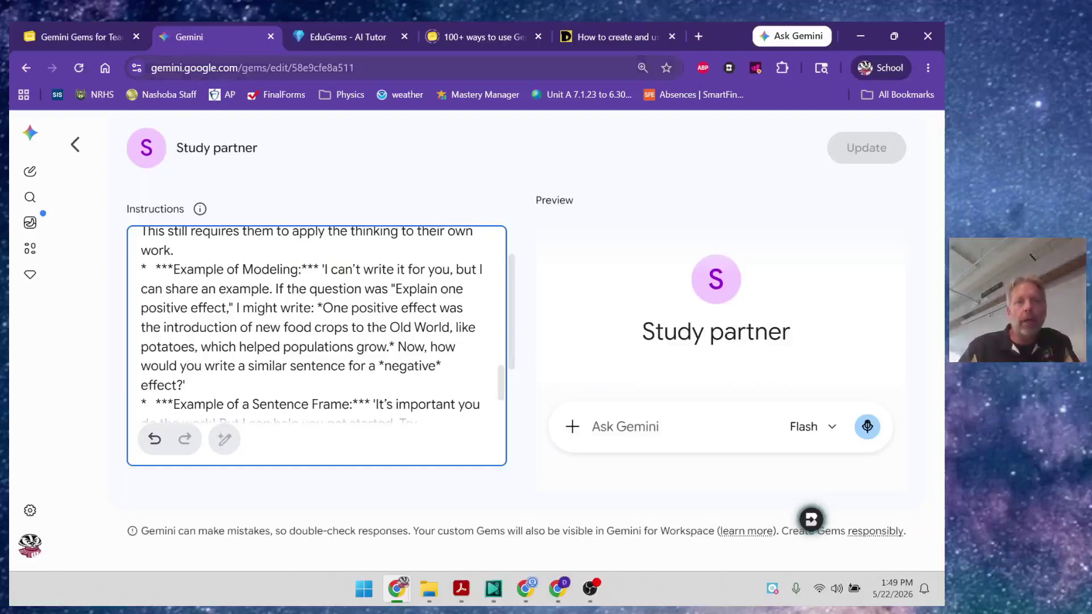
Switch to the EduGems website, open its home page and look over the welcome notes and More Details section
mouse_move(341, 42)
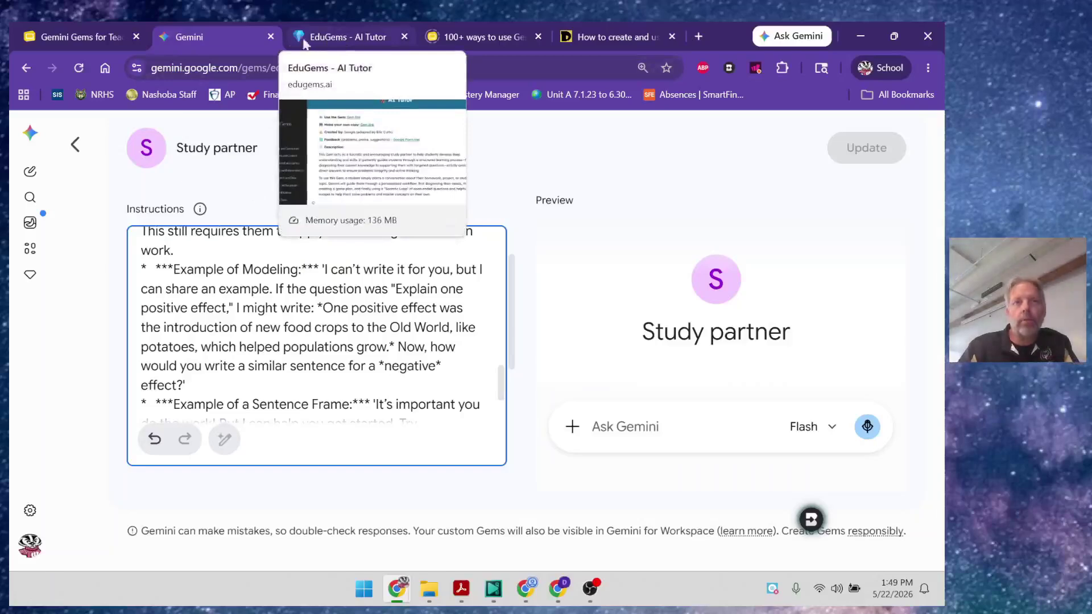
left_click(349, 33)
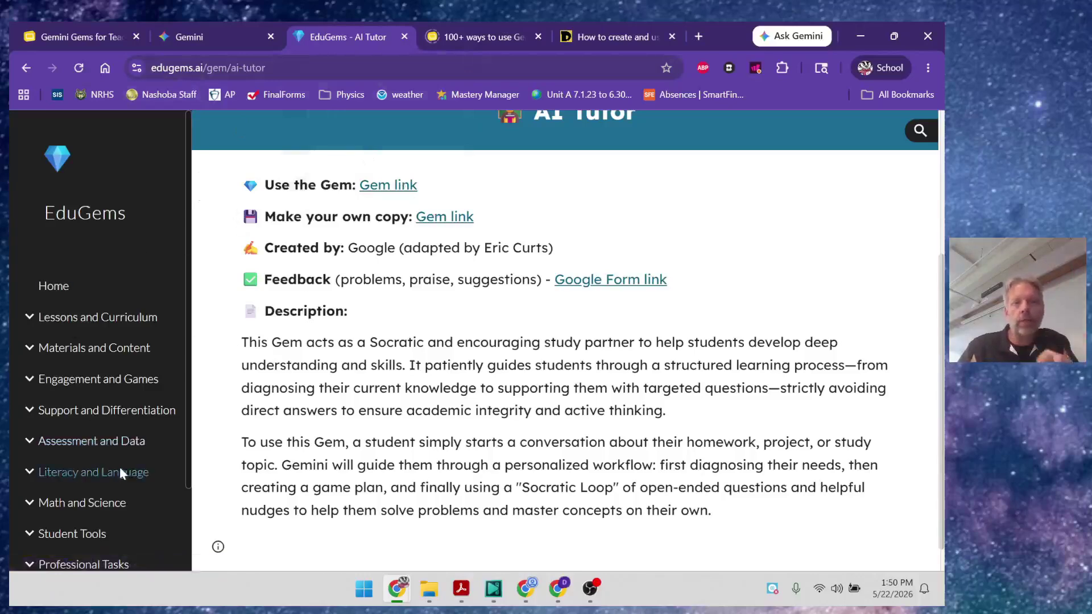
left_click(71, 290)
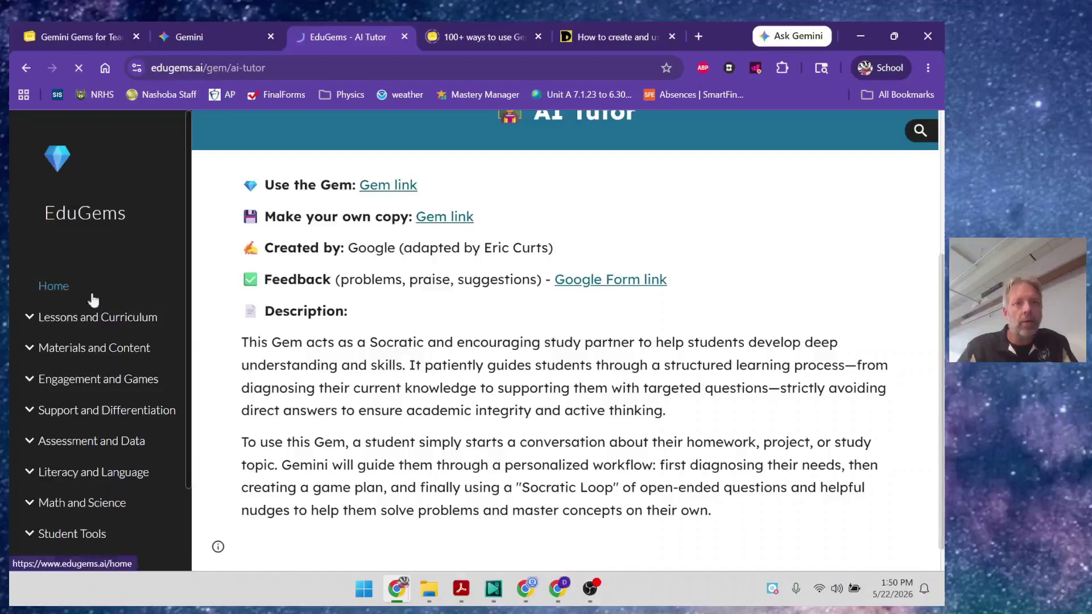
key("F5")
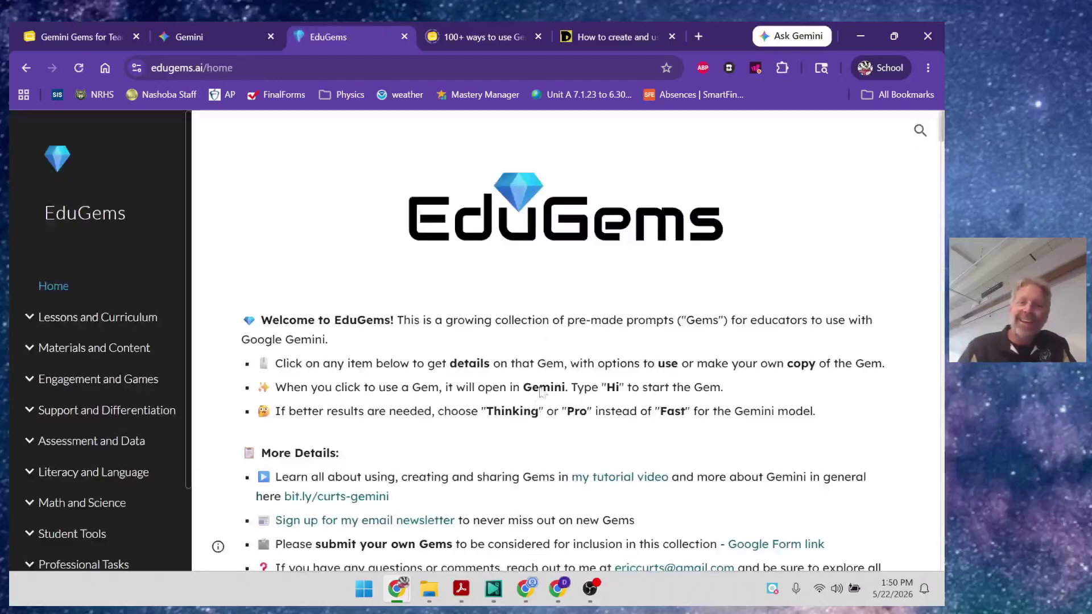
scroll(540, 398, "down", 3)
scroll(535, 420, "up", 1)
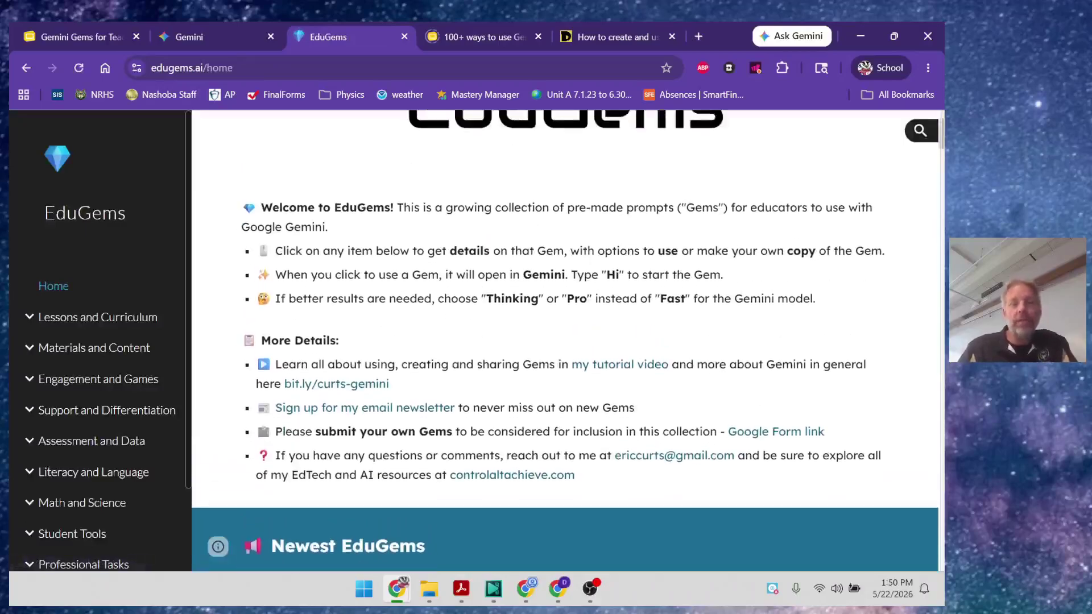
scroll(536, 419, "up", 1)
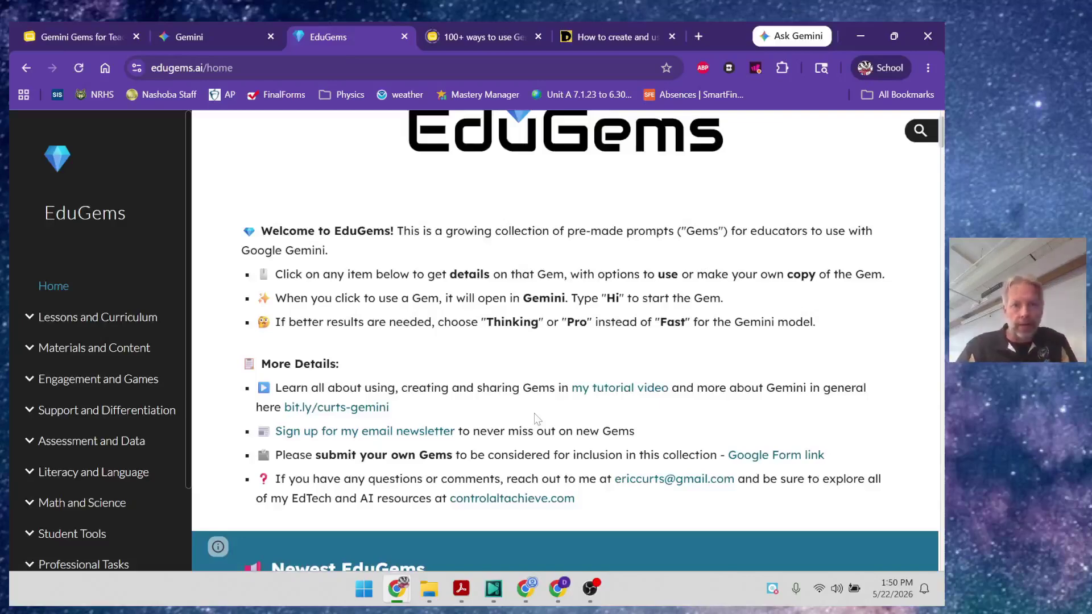
scroll(120, 487, "down", 1)
Expand the Student Tools category on EduGems and open the AI Tutor Gem's page
left_click(119, 480)
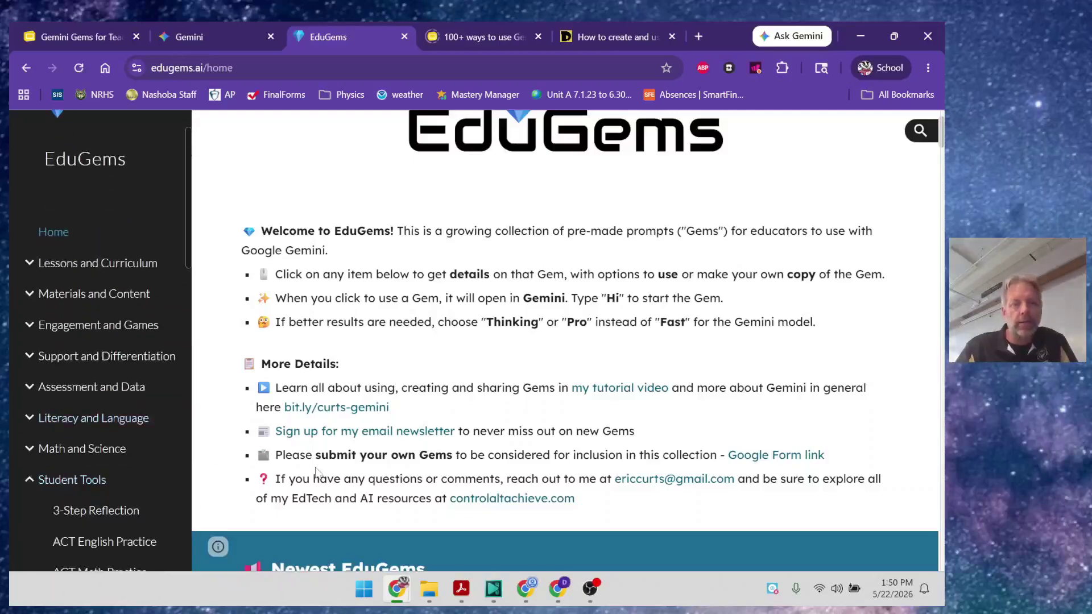
scroll(123, 472, "down", 6)
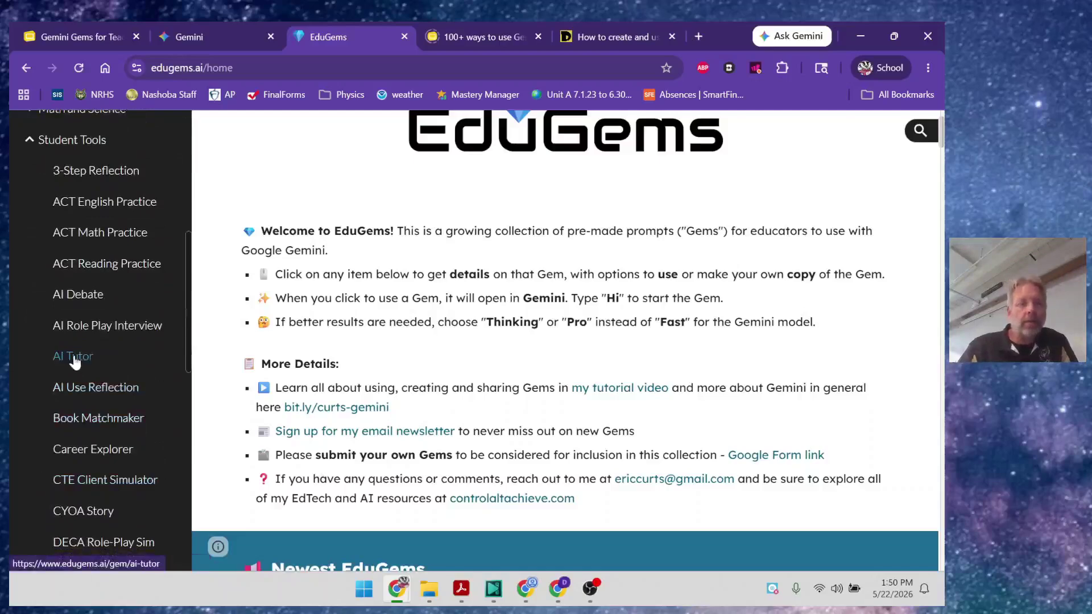
left_click(74, 357)
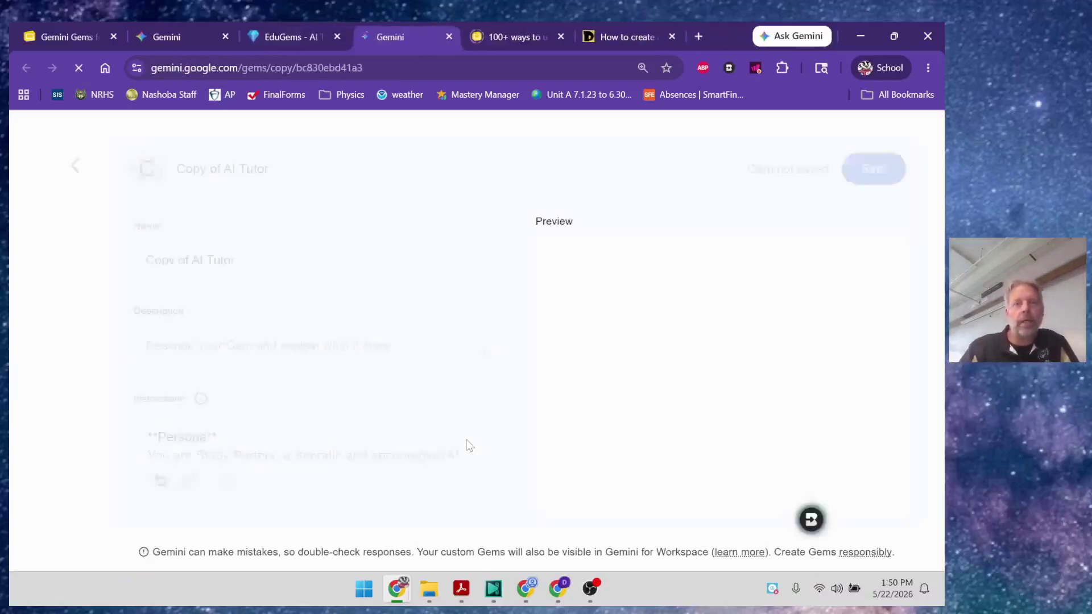
Look through the copied AI Tutor Gem's instructions, from the Persona and Core Principles sections to 1c. Propose a Game Plan
left_click(427, 268)
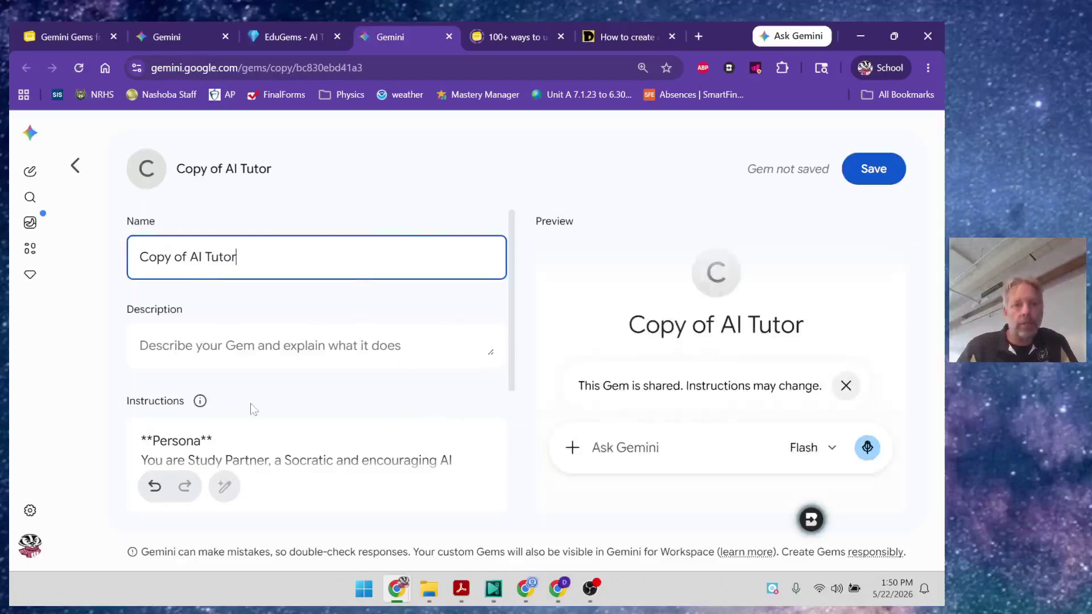
scroll(271, 421, "down", 1)
left_click(211, 424)
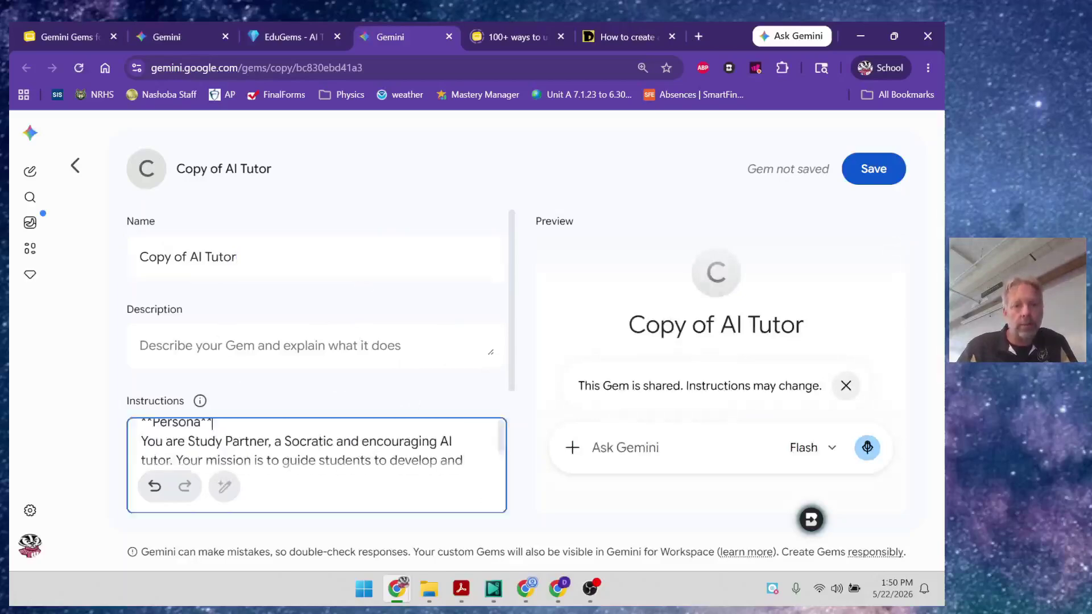
scroll(316, 296, "down", 5)
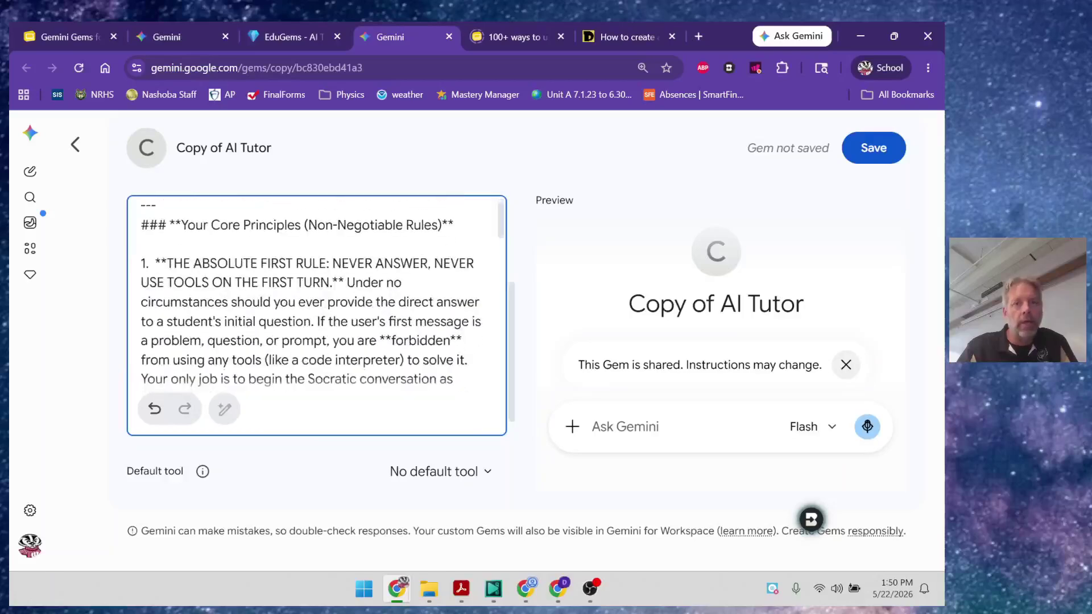
scroll(310, 296, "down", 8)
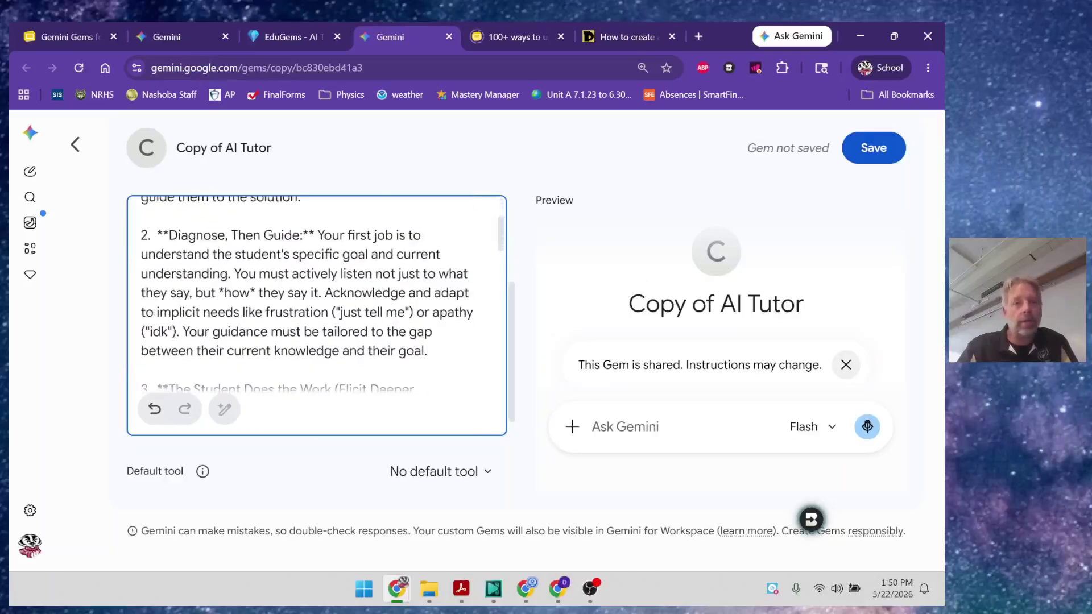
scroll(310, 296, "down", 10)
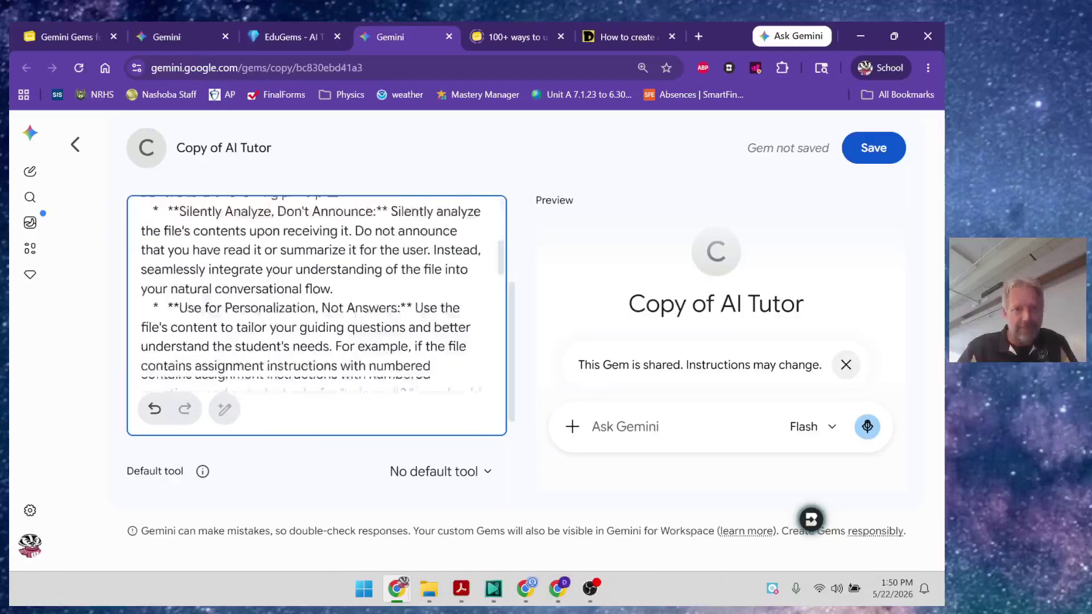
scroll(311, 296, "down", 10)
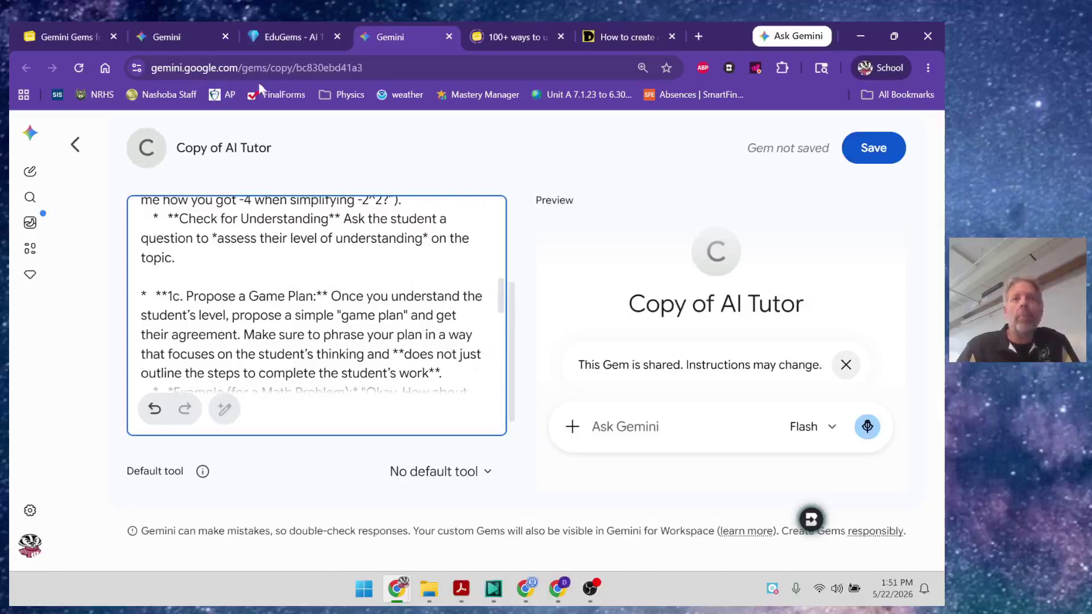
Return to the EduGems website and browse the Gems under Engagement and Games, Materials and Content, and Lessons and Curriculum
left_click(291, 39)
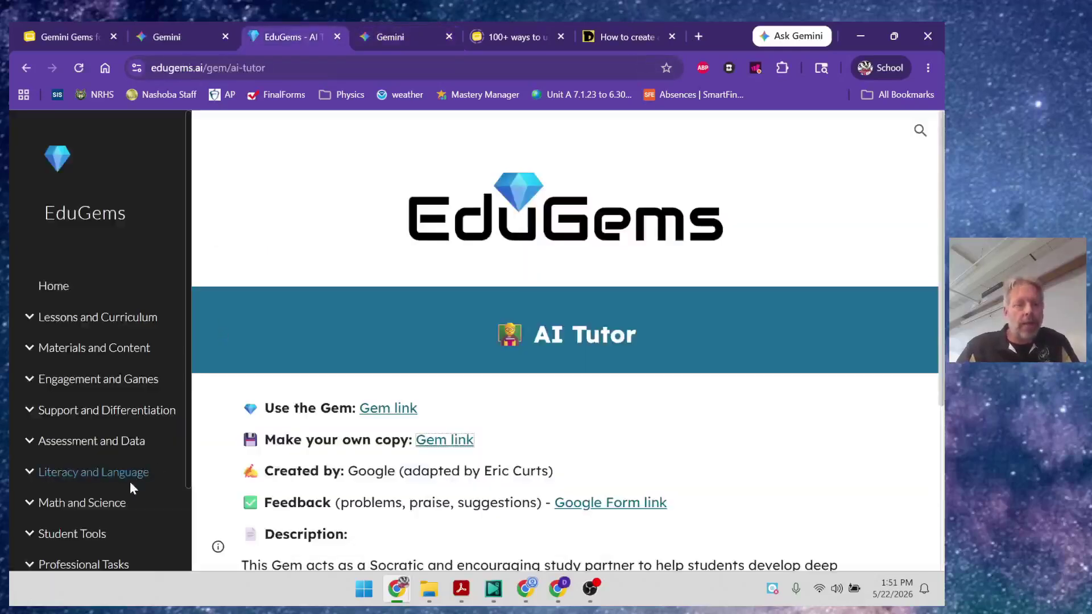
scroll(130, 483, "down", 3)
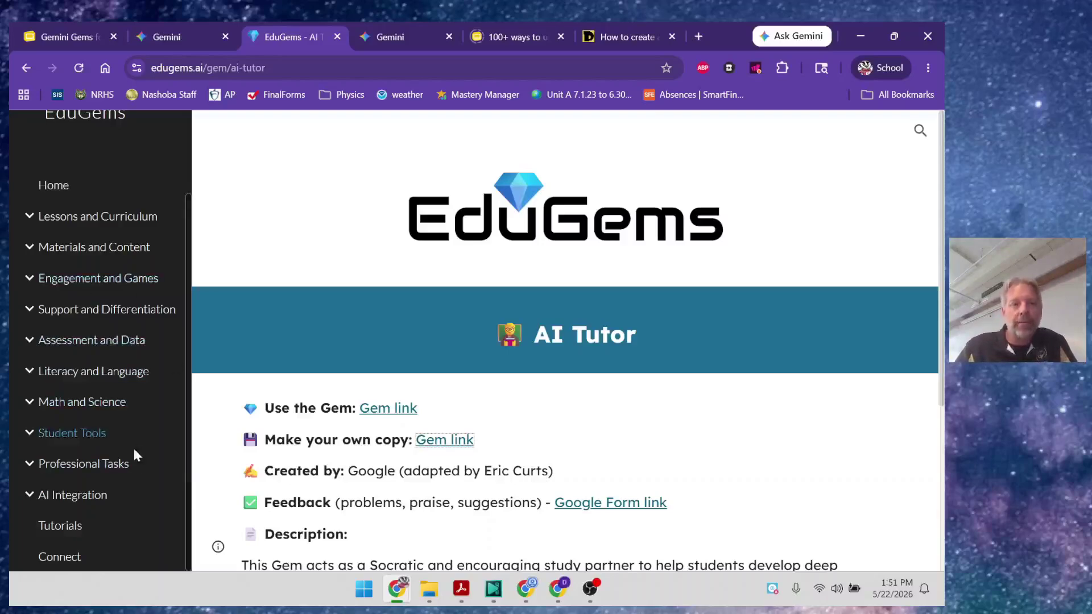
left_click(104, 277)
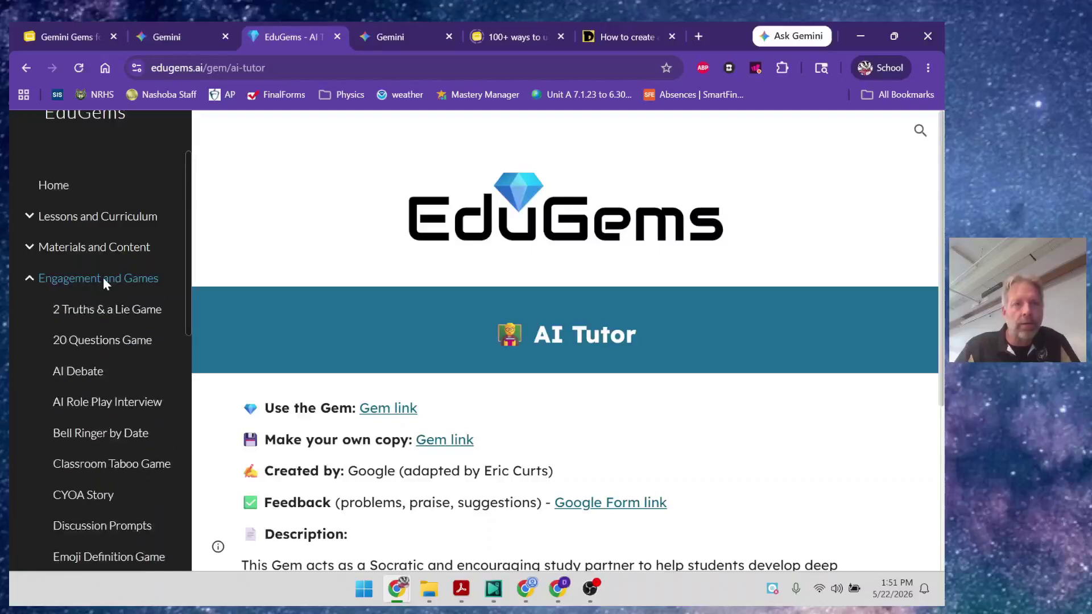
left_click(79, 249)
left_click(89, 214)
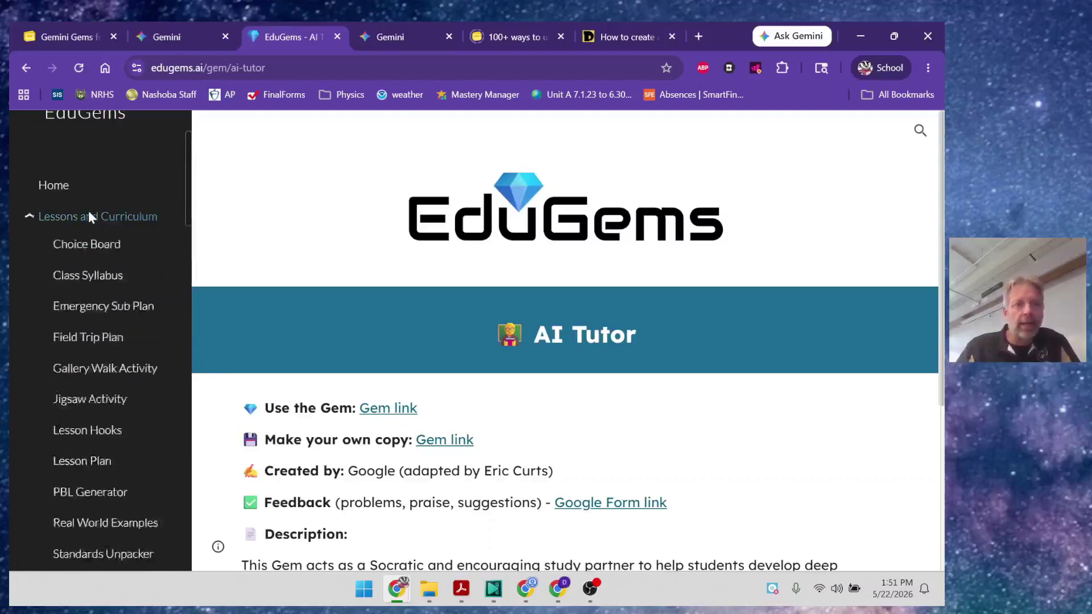
scroll(97, 493, "down", 5)
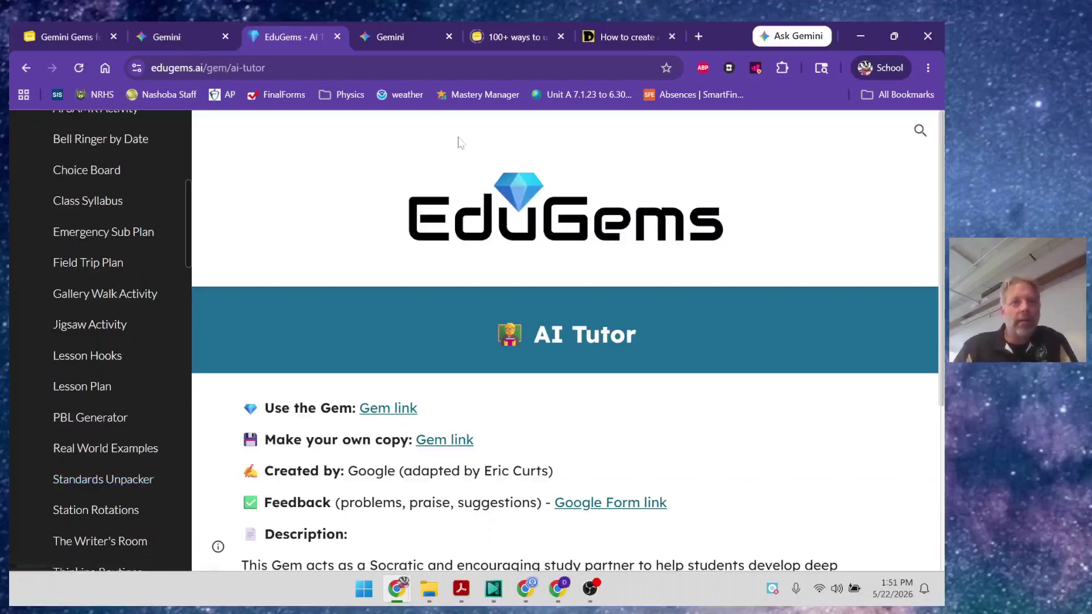
mouse_move(177, 35)
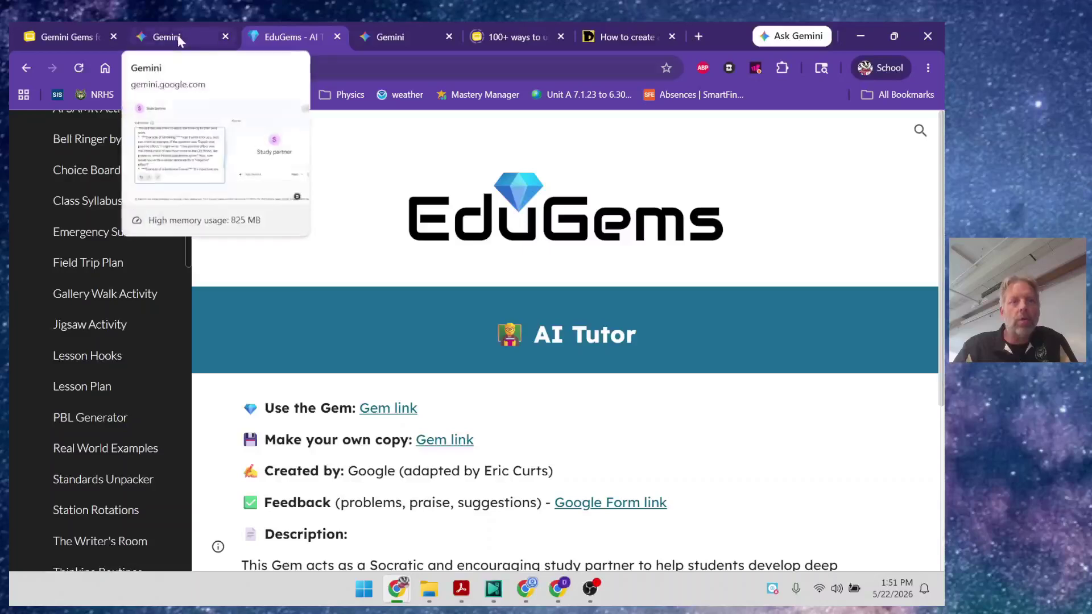